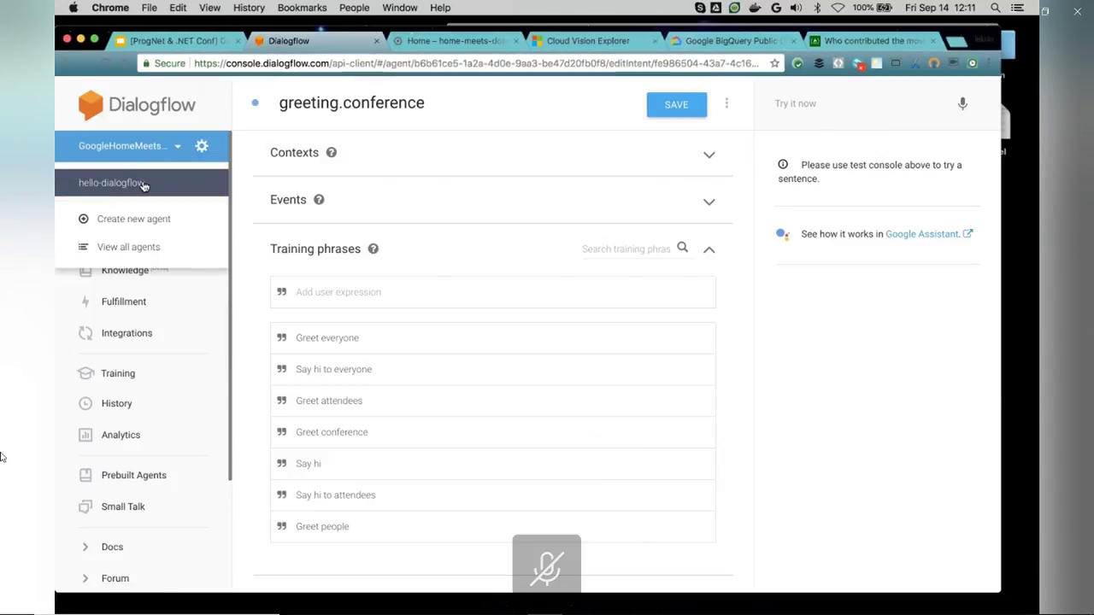
- Open the GoogleHomeMeetsDotNetAgent settings and review the general settings, including API version and logging, and the export and import options
{"action": "left_click", "coordinate": [203, 148]}
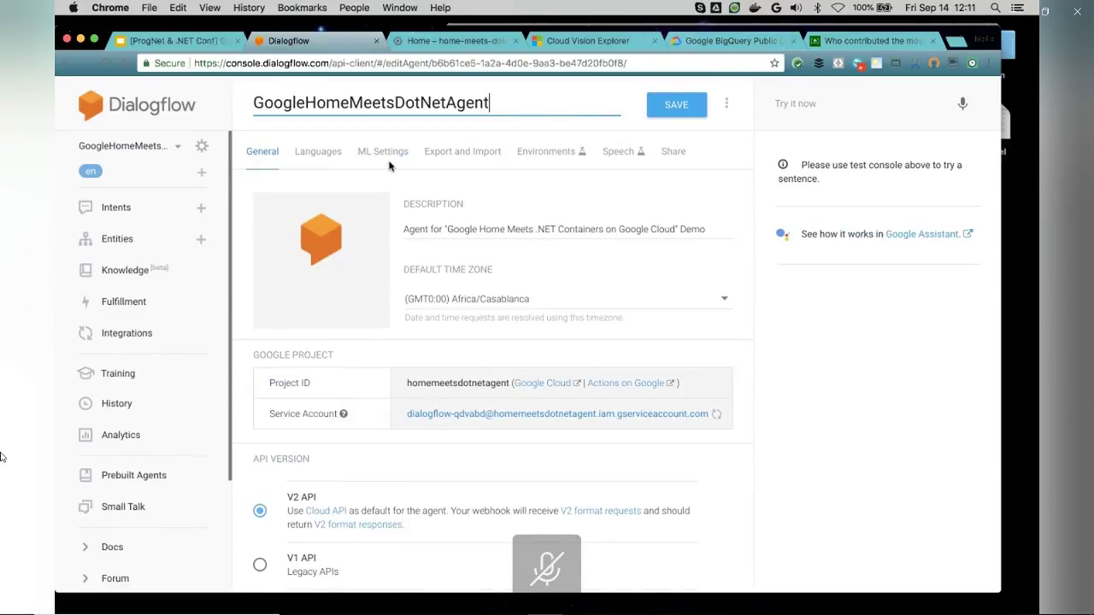
{"action": "scroll", "coordinate": [389, 165], "scroll_direction": "down", "scroll_amount": 1}
{"action": "scroll", "coordinate": [389, 165], "scroll_direction": "up", "scroll_amount": 1}
{"action": "scroll", "coordinate": [515, 417], "scroll_direction": "down", "scroll_amount": 3}
{"action": "scroll", "coordinate": [514, 417], "scroll_direction": "down", "scroll_amount": 3}
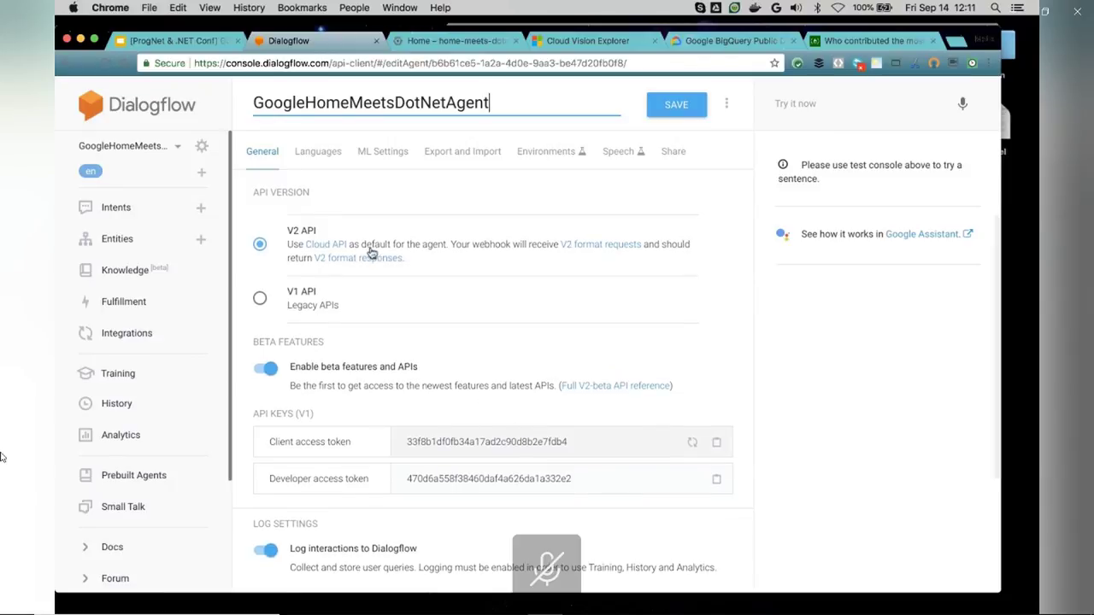
{"action": "scroll", "coordinate": [366, 374], "scroll_direction": "down", "scroll_amount": 3}
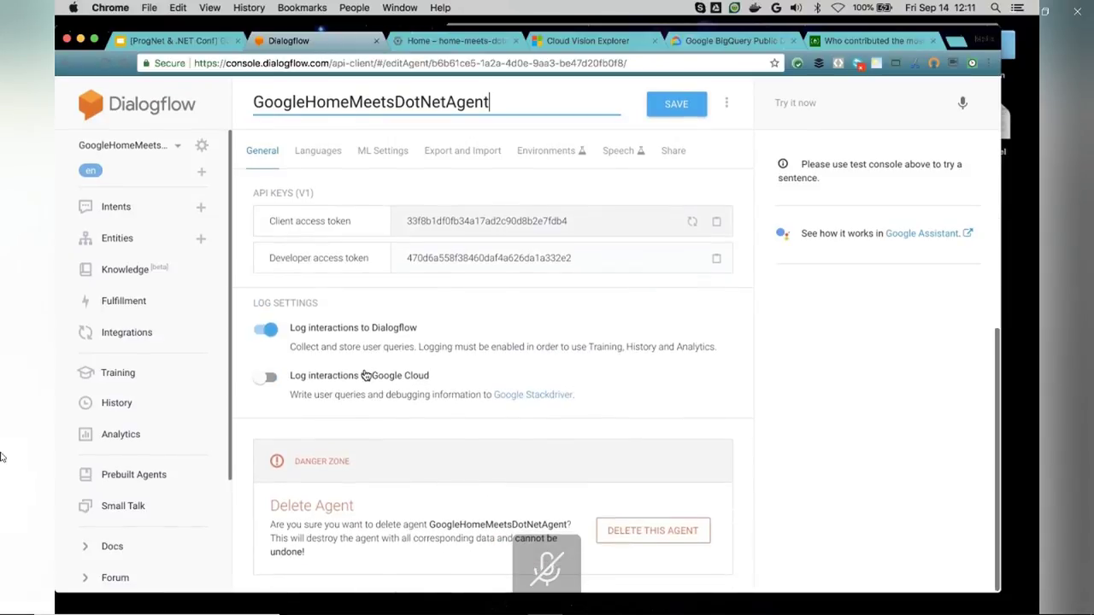
{"action": "scroll", "coordinate": [366, 373], "scroll_direction": "up", "scroll_amount": 6}
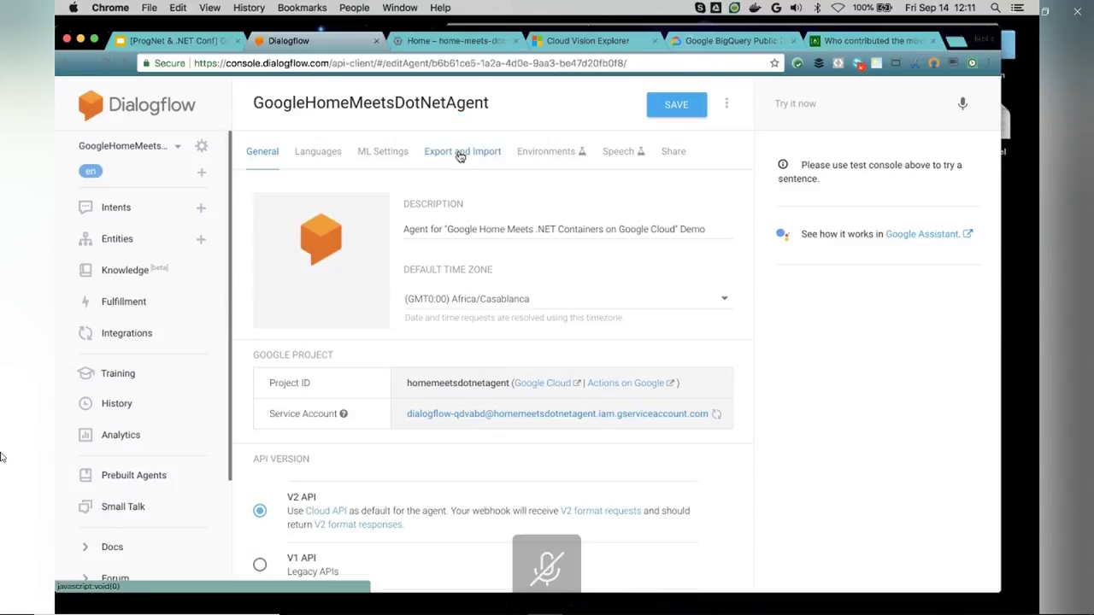
{"action": "left_click", "coordinate": [460, 154]}
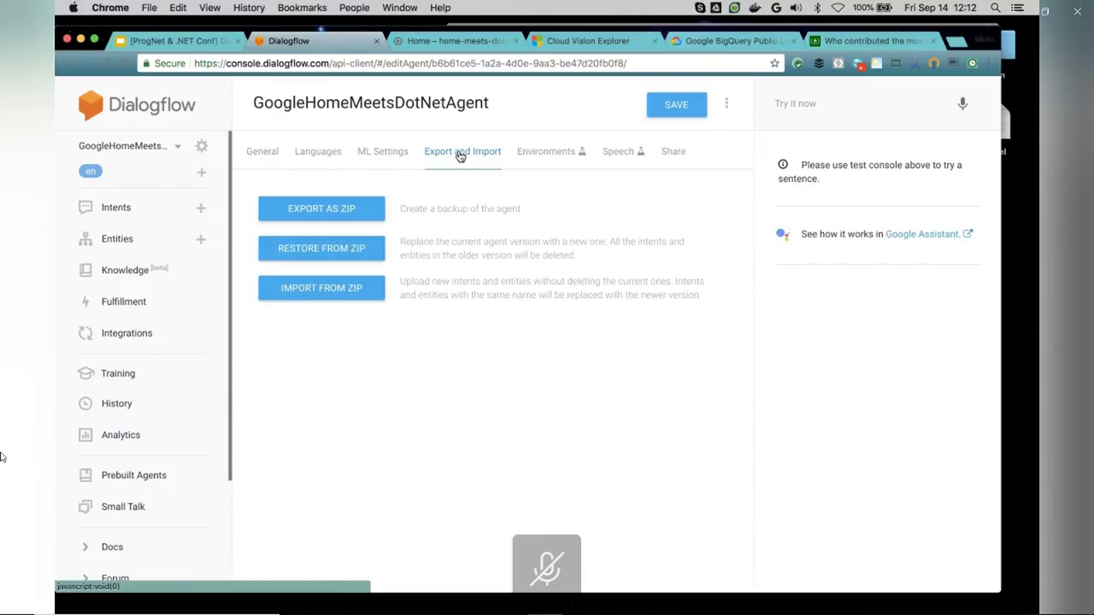
- Open the Default Welcome Intent from the agent's intents and examine its event, training phrases and text response
{"action": "left_click", "coordinate": [127, 209]}
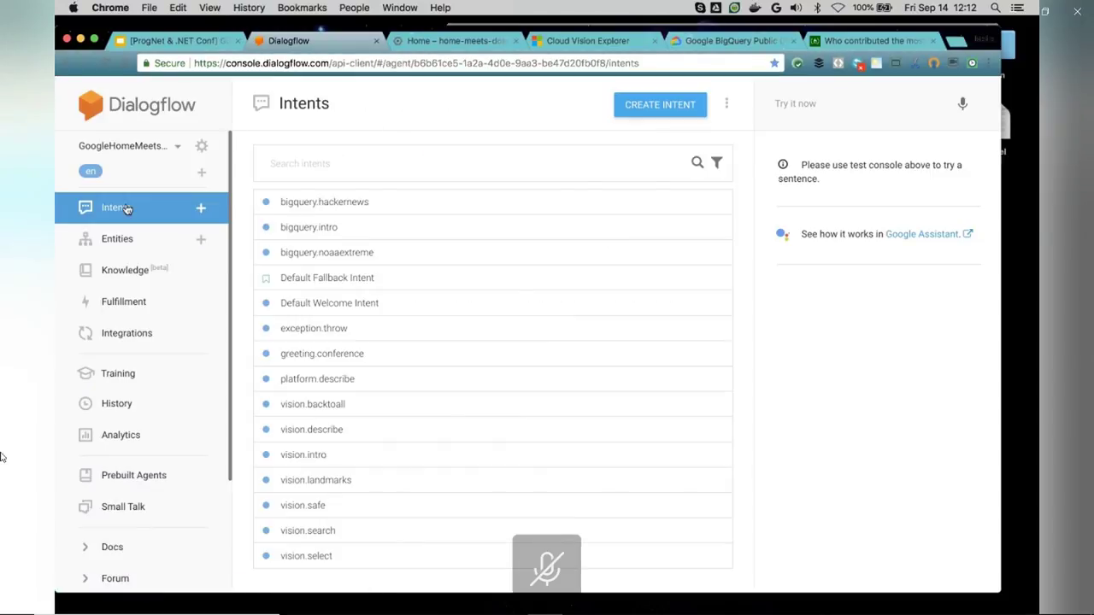
{"action": "left_click", "coordinate": [313, 314]}
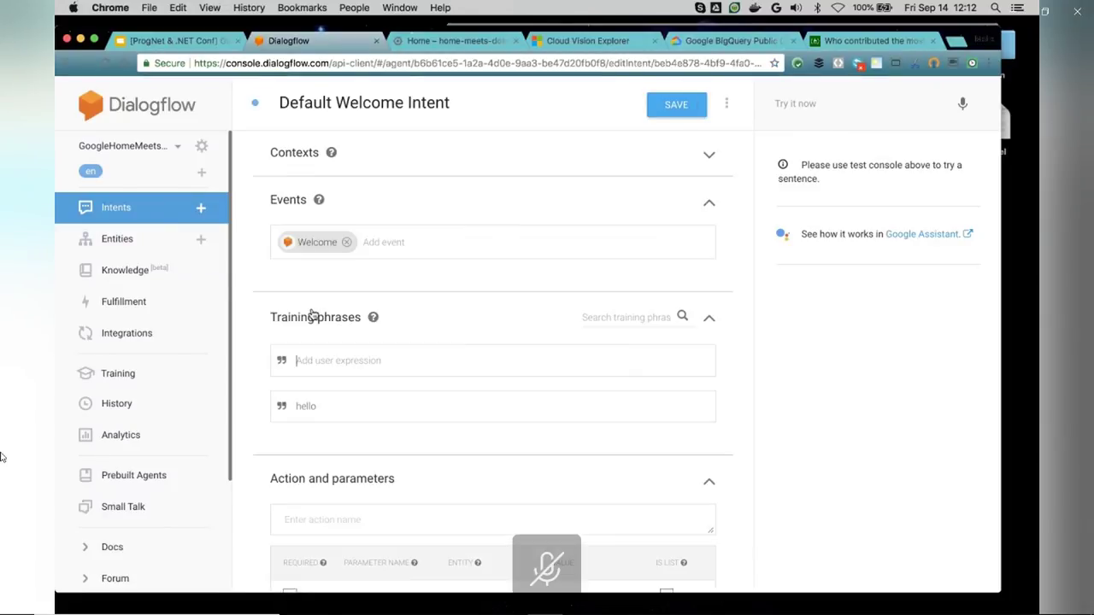
{"action": "scroll", "coordinate": [313, 314], "scroll_direction": "down", "scroll_amount": 2}
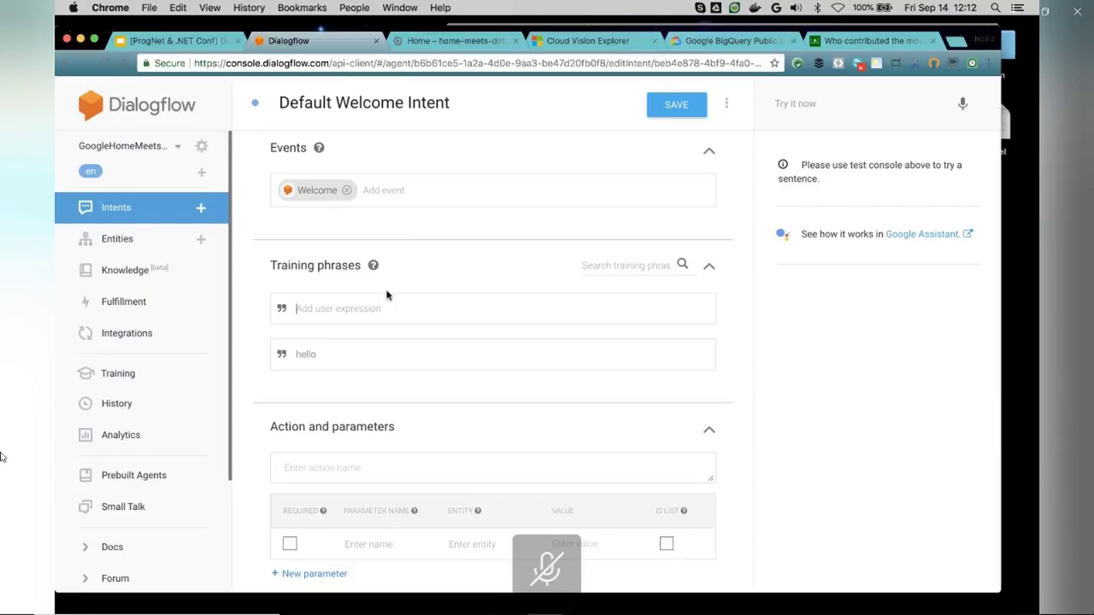
{"action": "scroll", "coordinate": [338, 235], "scroll_direction": "down", "scroll_amount": 4}
{"action": "scroll", "coordinate": [339, 232], "scroll_direction": "up", "scroll_amount": 1}
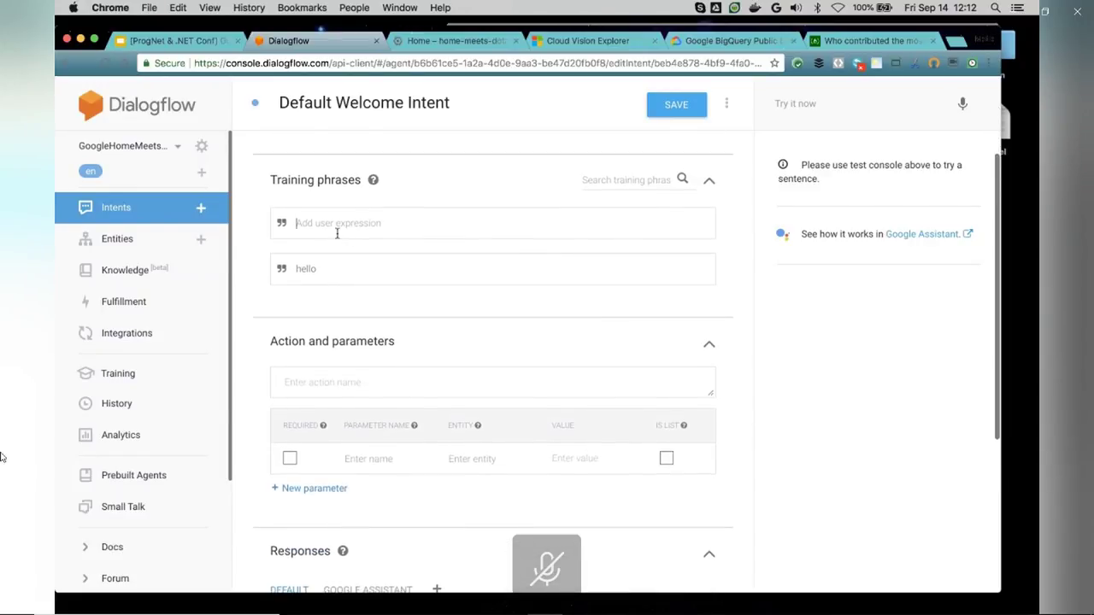
{"action": "scroll", "coordinate": [354, 337], "scroll_direction": "down", "scroll_amount": 6}
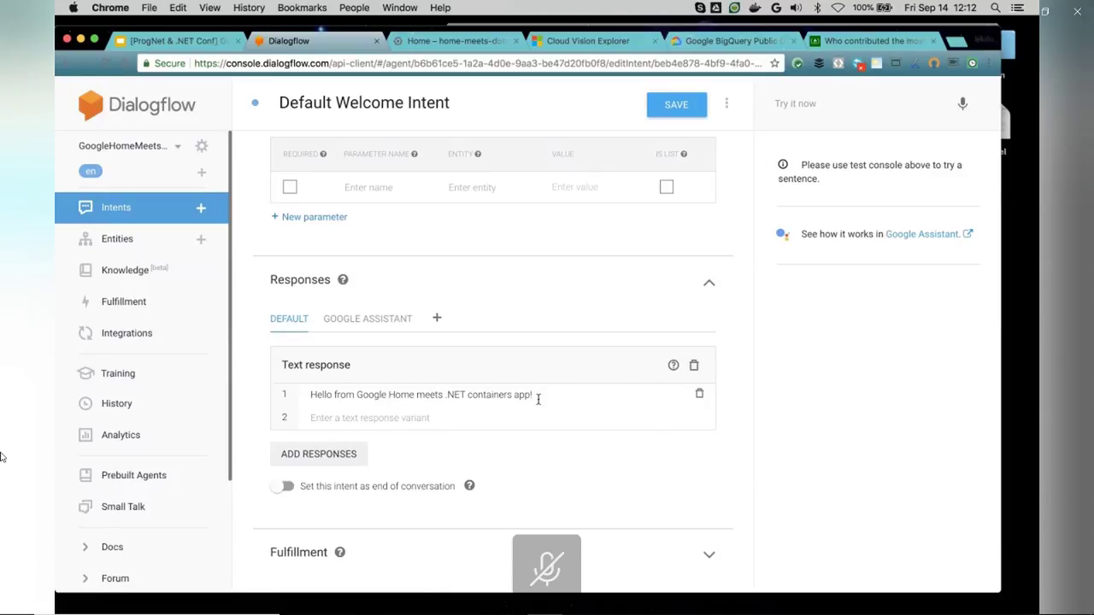
- Open the Default Fallback Intent and examine its training phrase section and its list of text response variants
{"action": "left_click", "coordinate": [140, 214]}
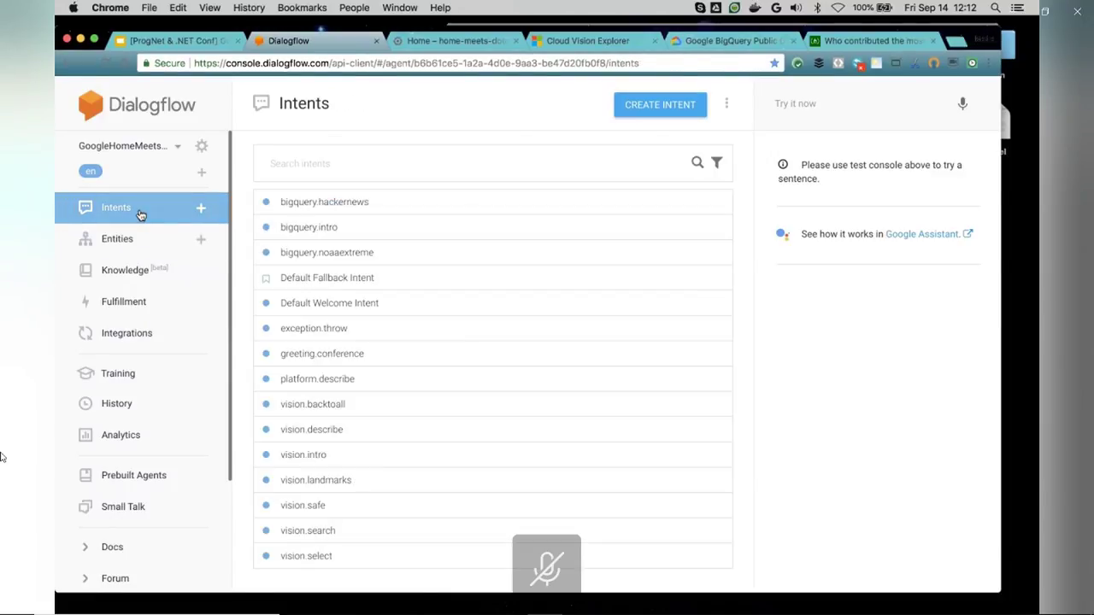
{"action": "left_click", "coordinate": [335, 282]}
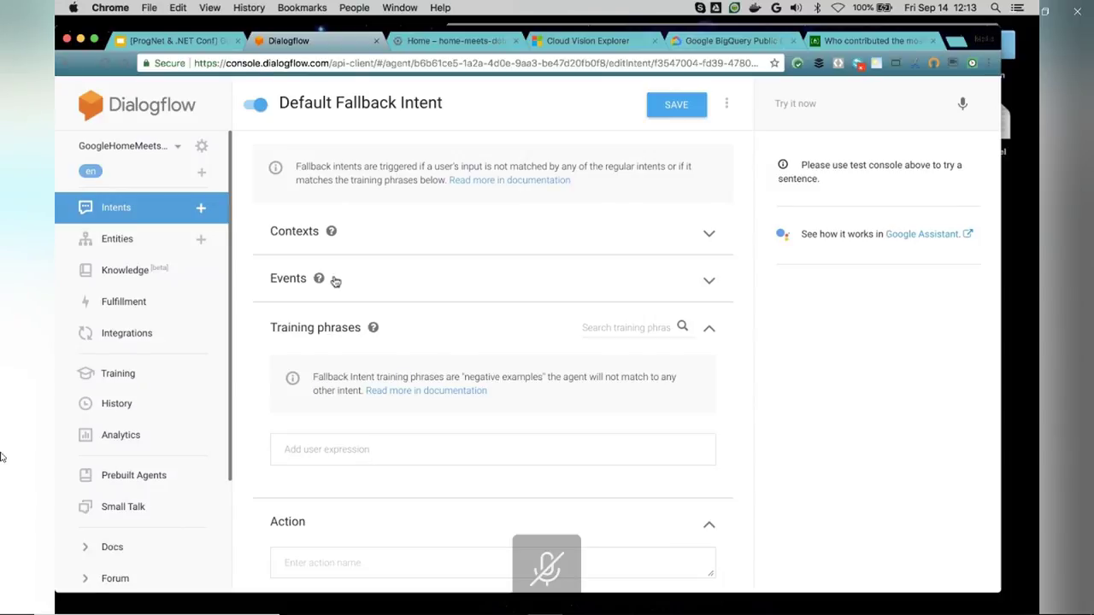
{"action": "scroll", "coordinate": [342, 374], "scroll_direction": "down", "scroll_amount": 5}
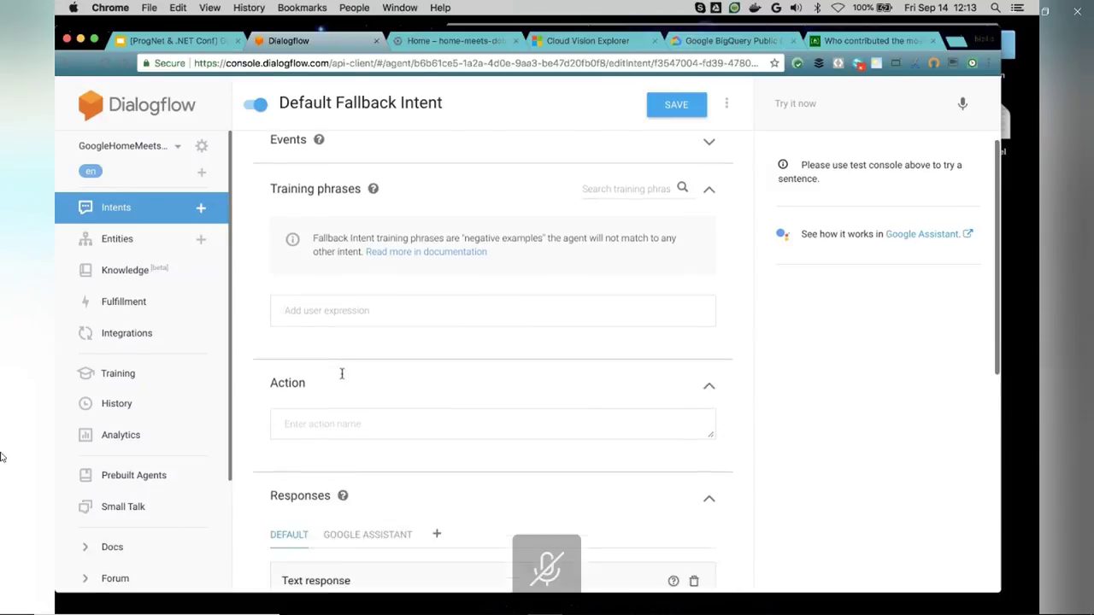
{"action": "scroll", "coordinate": [342, 374], "scroll_direction": "up", "scroll_amount": 5}
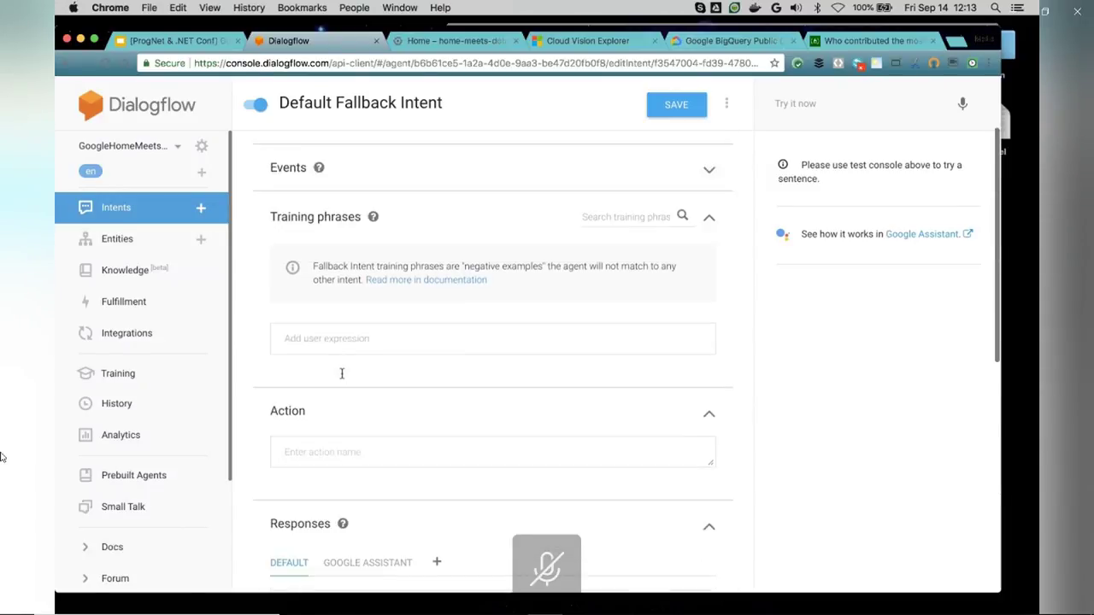
{"action": "left_click", "coordinate": [376, 388]}
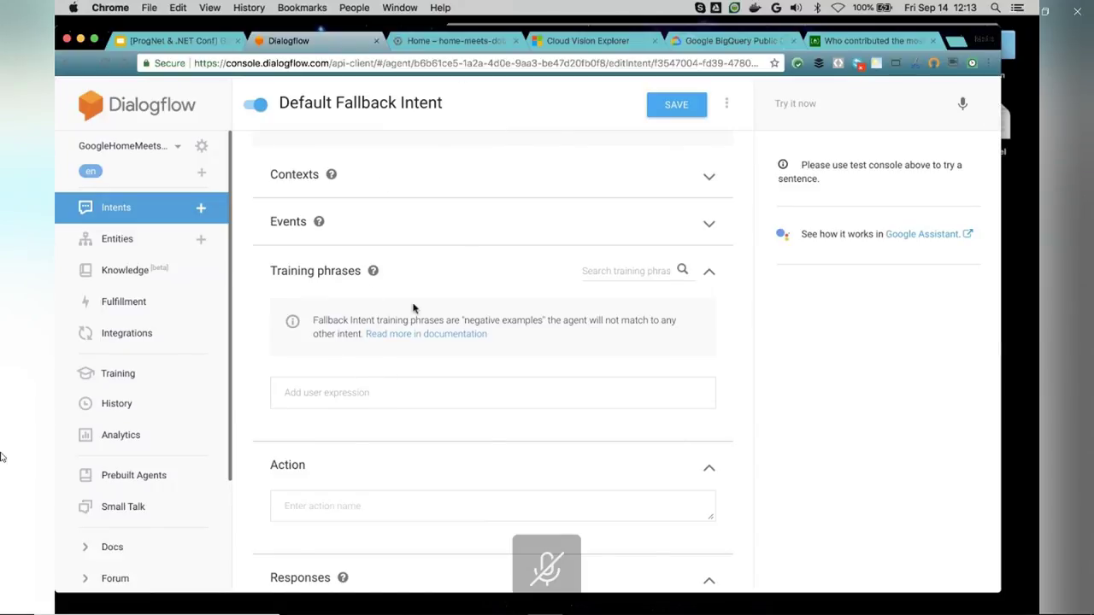
{"action": "scroll", "coordinate": [419, 297], "scroll_direction": "down", "scroll_amount": 5}
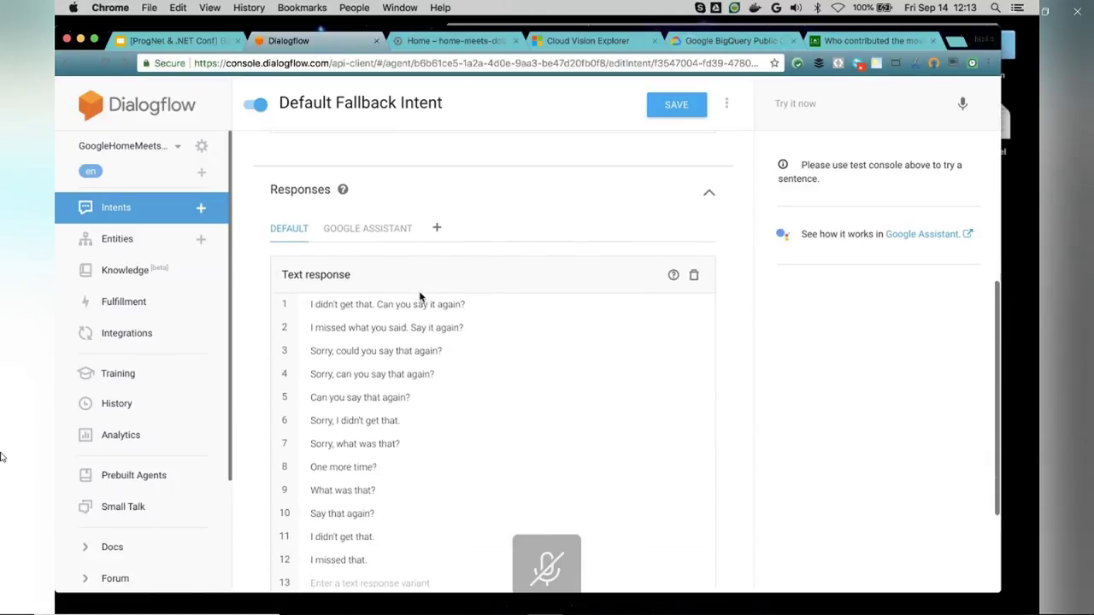
{"action": "scroll", "coordinate": [382, 423], "scroll_direction": "down", "scroll_amount": 2}
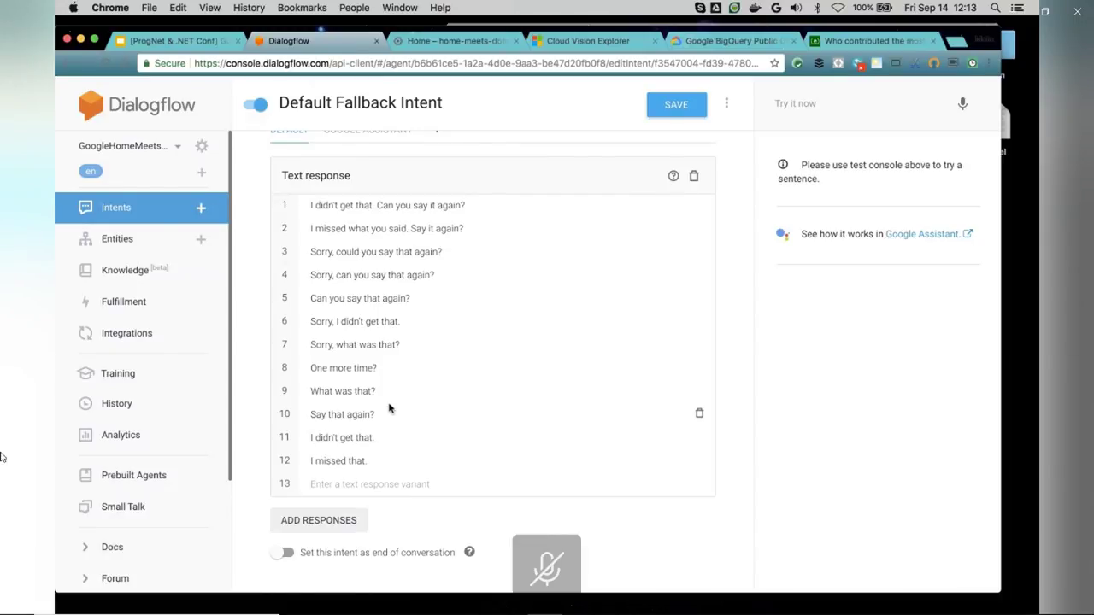
{"action": "scroll", "coordinate": [359, 359], "scroll_direction": "up", "scroll_amount": 1}
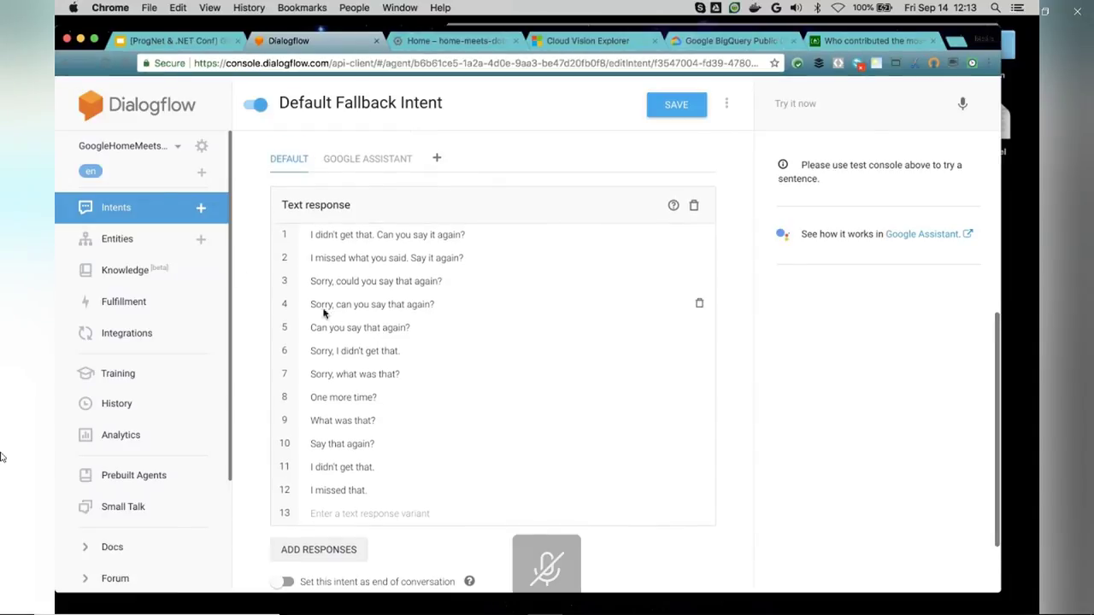
- Open the greeting.conference intent and examine its training phrases and default text response
{"action": "left_click", "coordinate": [127, 206]}
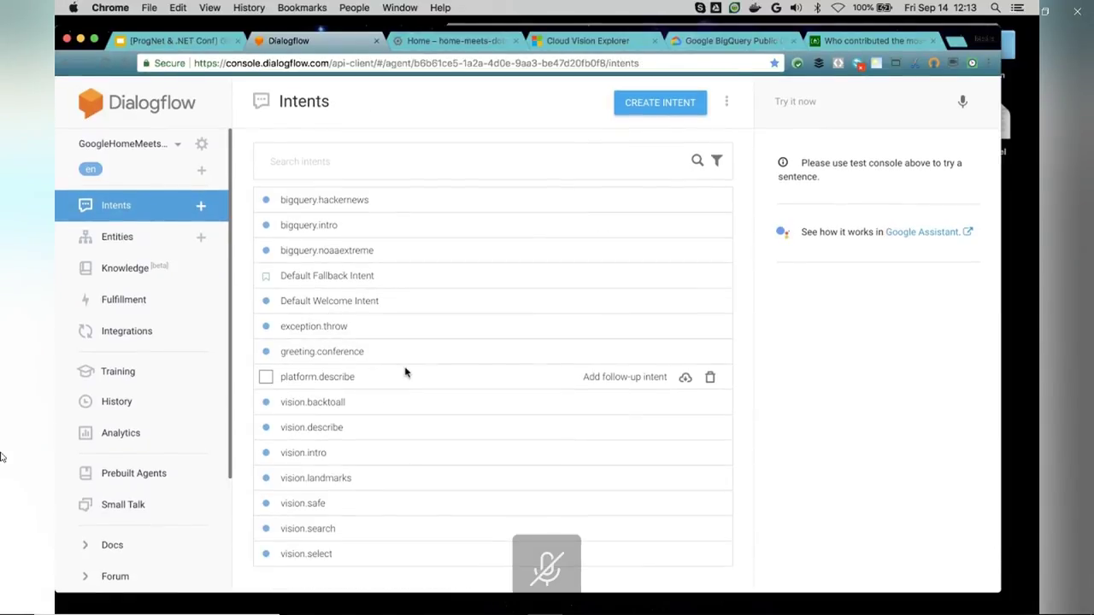
{"action": "left_click", "coordinate": [325, 356]}
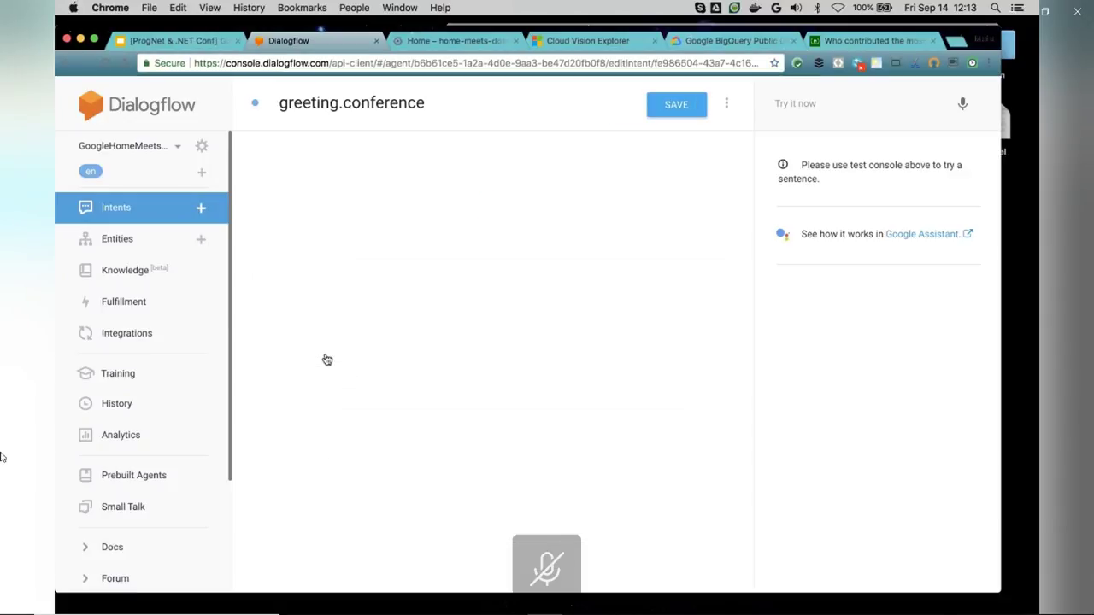
{"action": "scroll", "coordinate": [326, 357], "scroll_direction": "down", "scroll_amount": 3}
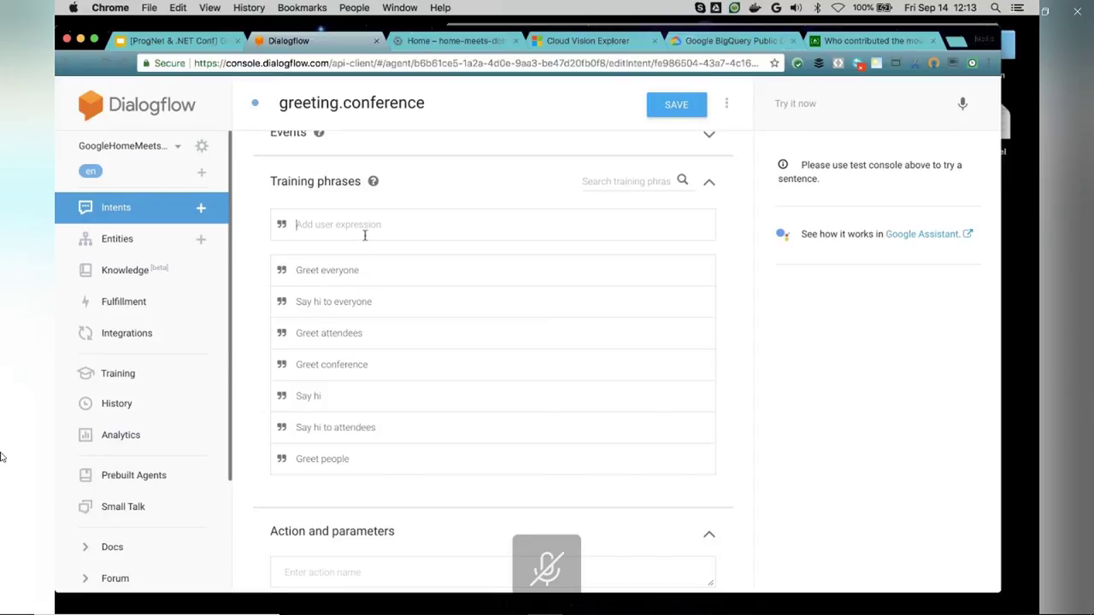
{"action": "scroll", "coordinate": [371, 361], "scroll_direction": "down", "scroll_amount": 5}
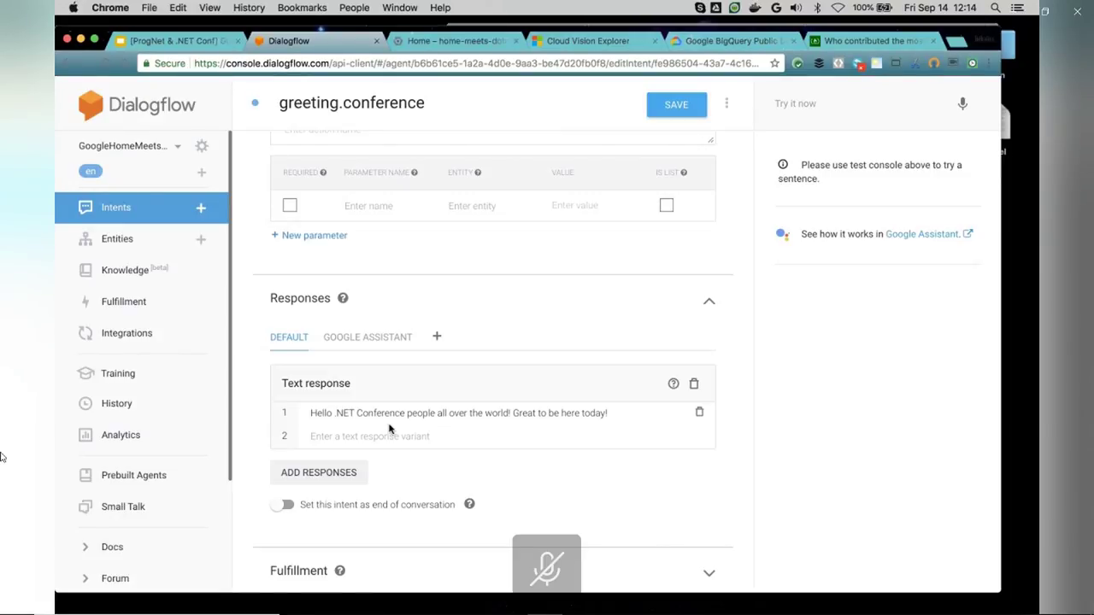
{"action": "key", "text": "ctrl+Up"}
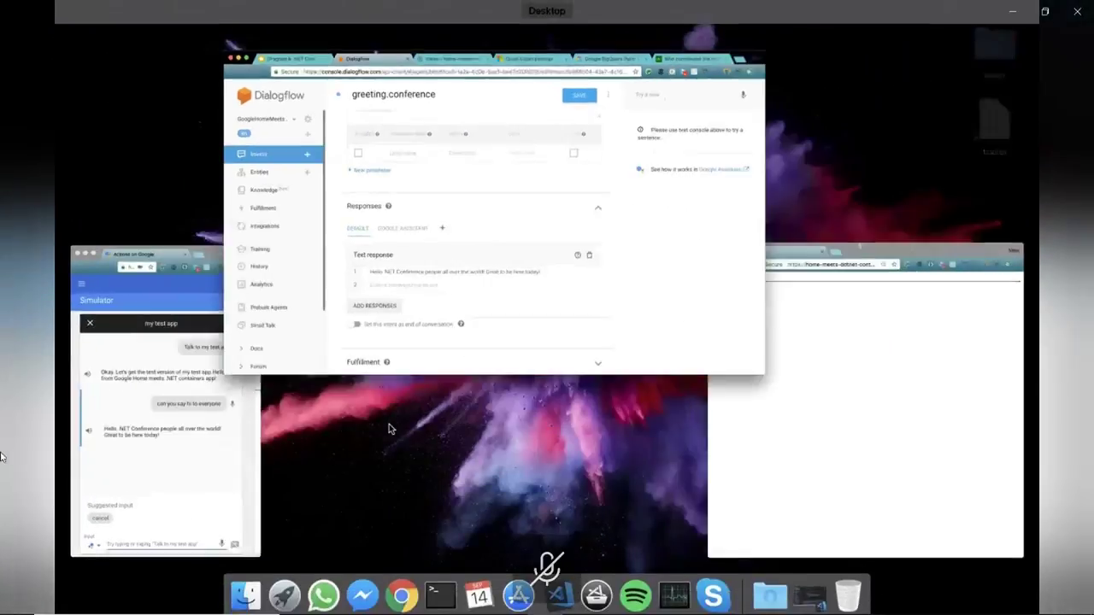
{"action": "key", "text": "ctrl+Up"}
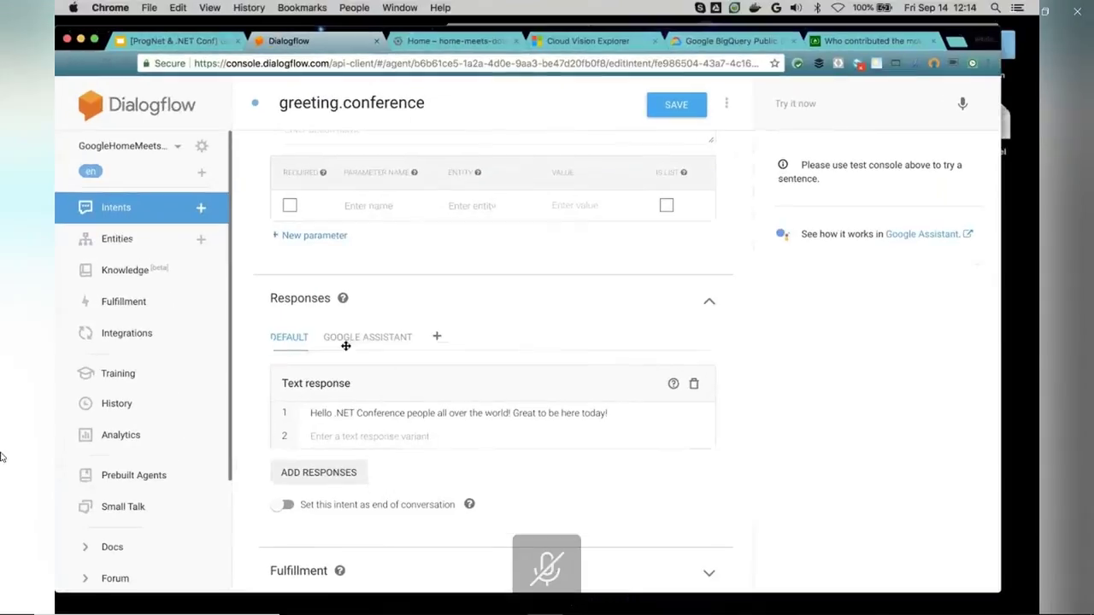
- Switch to the slide deck, present it full screen and advance from the Dialogflow slide to the Containers on Google Cloud slide
{"action": "left_click", "coordinate": [138, 40]}
{"action": "left_click", "coordinate": [847, 99]}
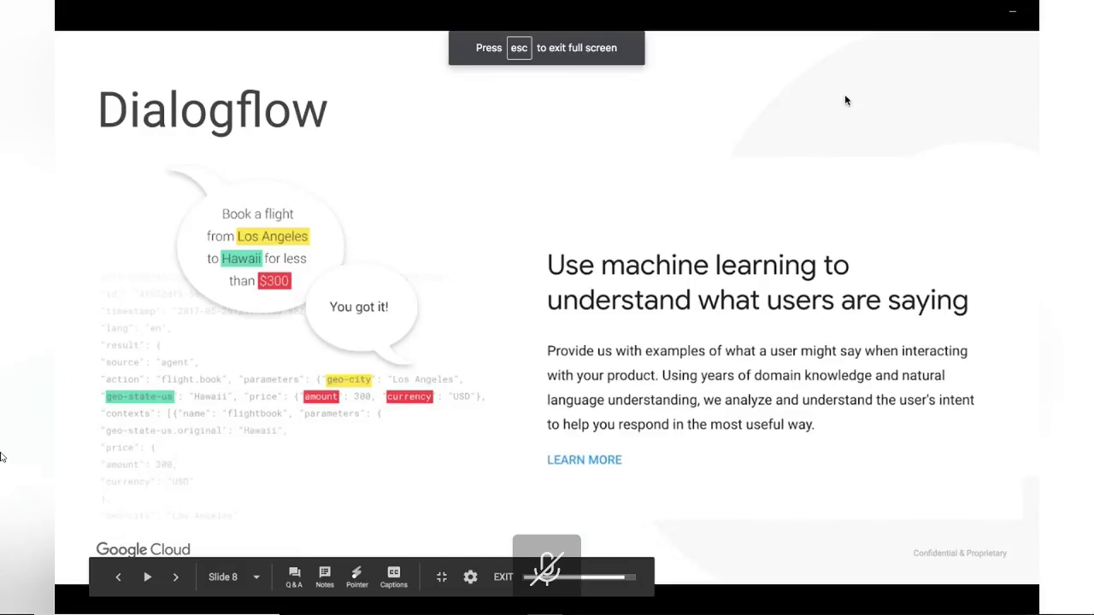
{"action": "key", "text": "Right"}
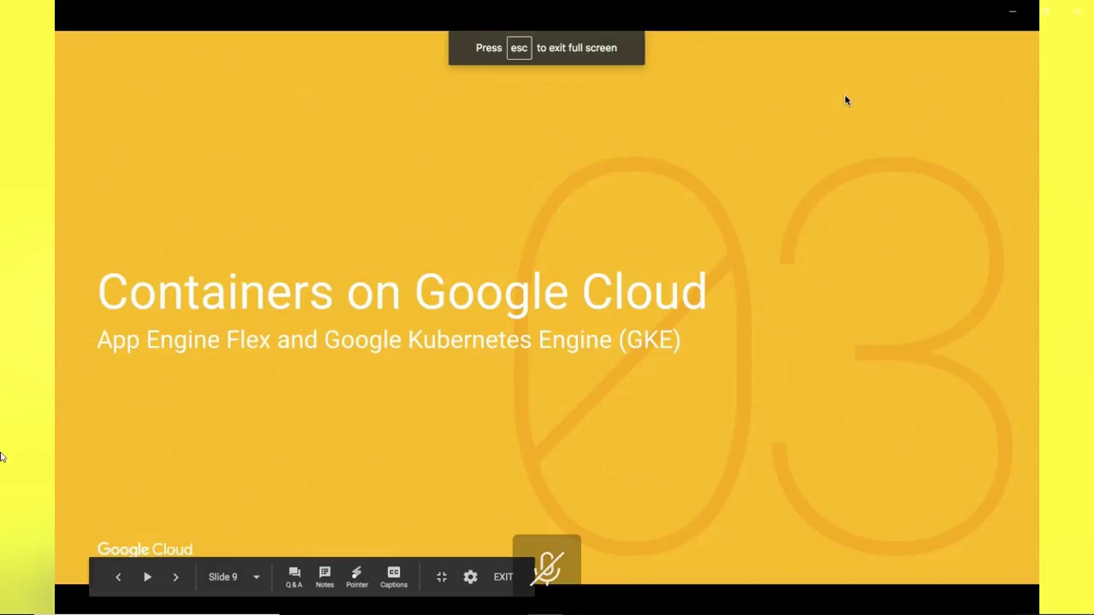
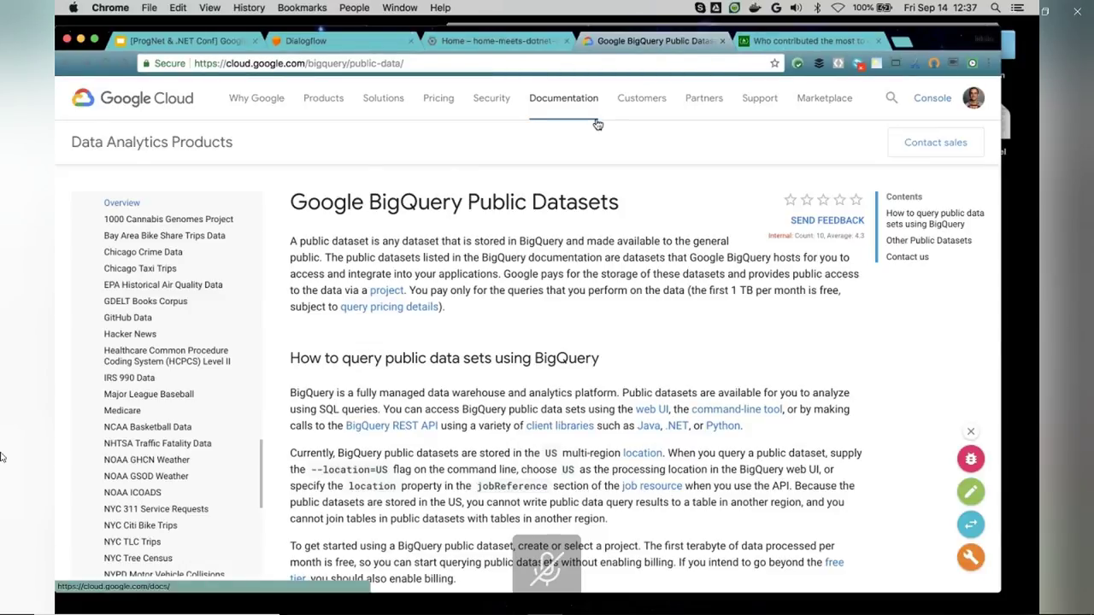
- Switch to the article on 2017 open source contributors and examine its GitHub contributors chart, cloud provider comparison and company tables
{"action": "left_click", "coordinate": [783, 47]}
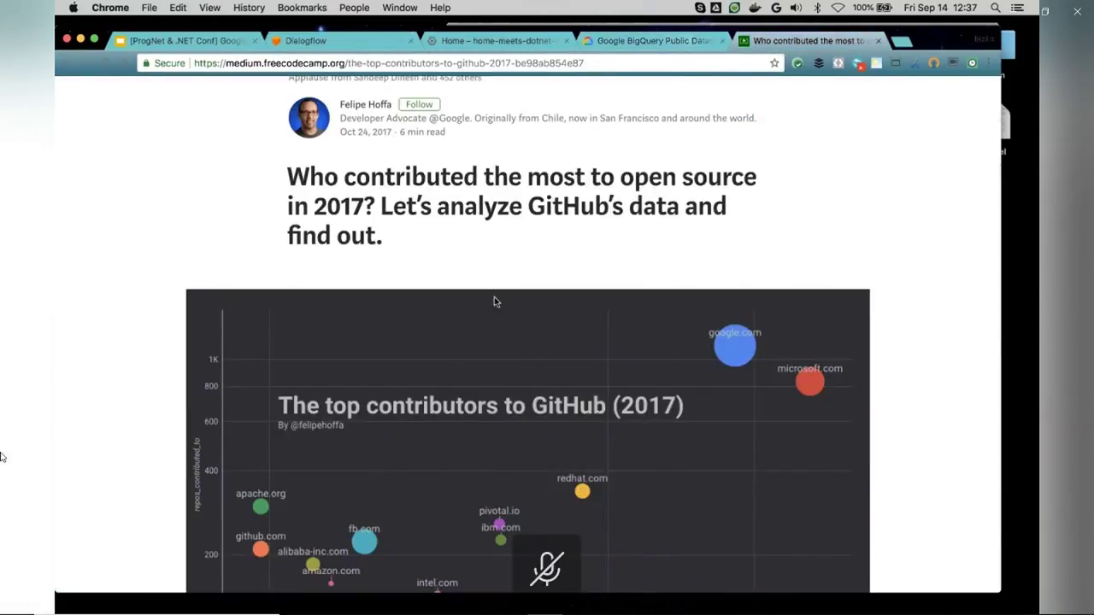
{"action": "scroll", "coordinate": [487, 308], "scroll_direction": "up", "scroll_amount": 1}
{"action": "scroll", "coordinate": [485, 318], "scroll_direction": "down", "scroll_amount": 1}
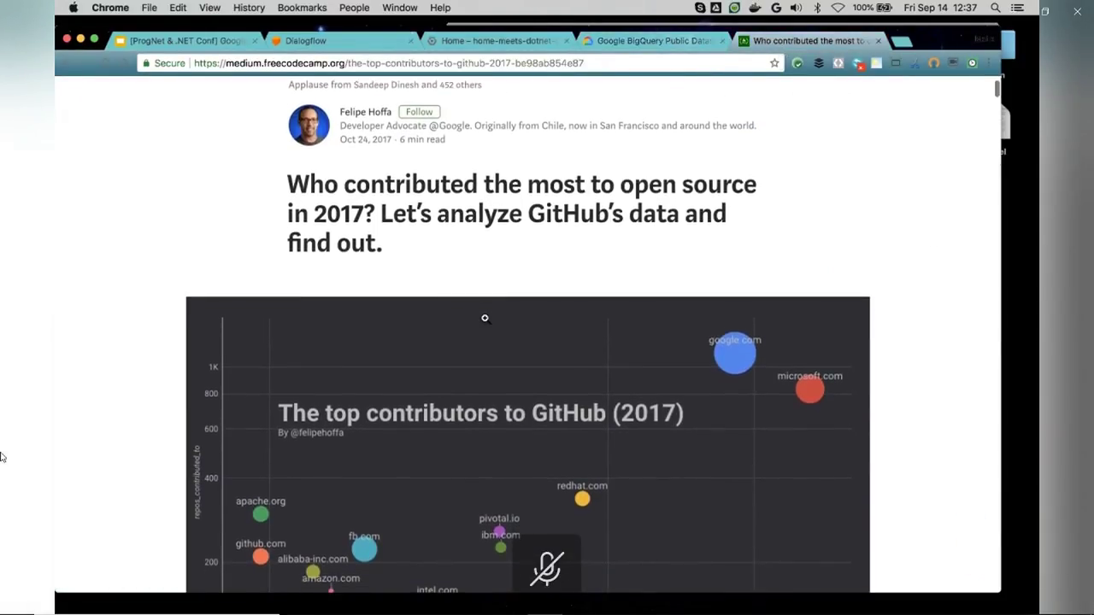
{"action": "scroll", "coordinate": [485, 318], "scroll_direction": "up", "scroll_amount": 1}
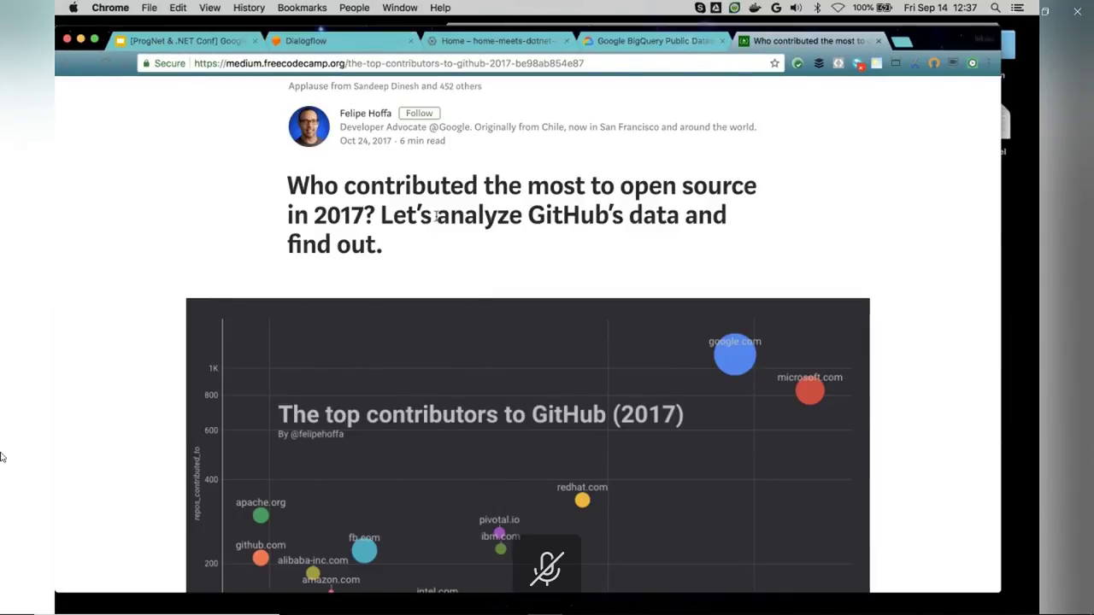
{"action": "scroll", "coordinate": [435, 215], "scroll_direction": "down", "scroll_amount": 2}
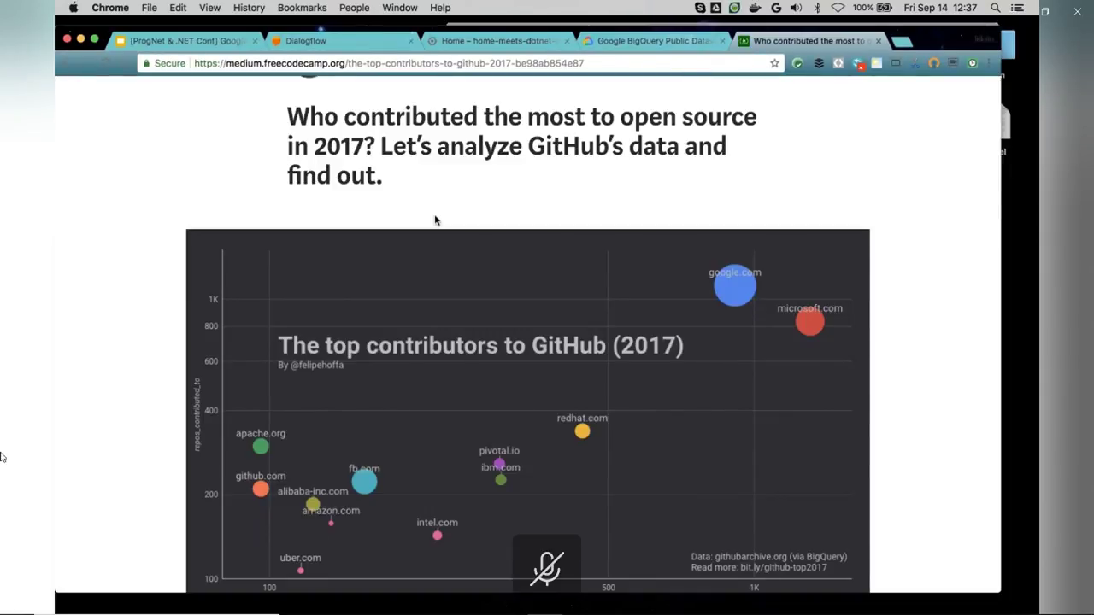
{"action": "scroll", "coordinate": [434, 220], "scroll_direction": "down", "scroll_amount": 10}
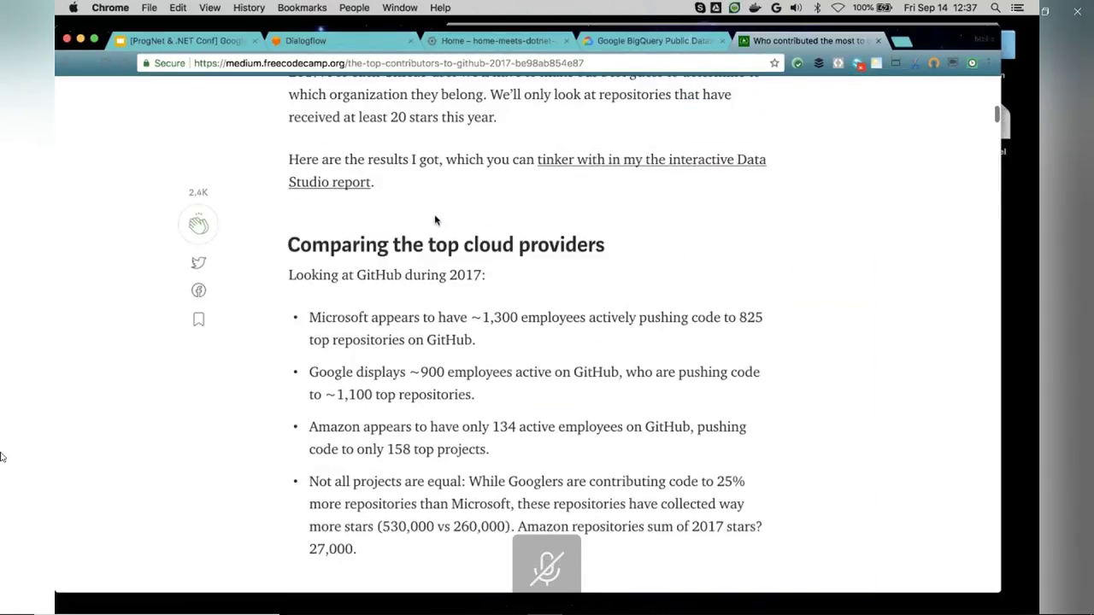
{"action": "scroll", "coordinate": [434, 220], "scroll_direction": "down", "scroll_amount": 10}
{"action": "scroll", "coordinate": [436, 216], "scroll_direction": "down", "scroll_amount": 3}
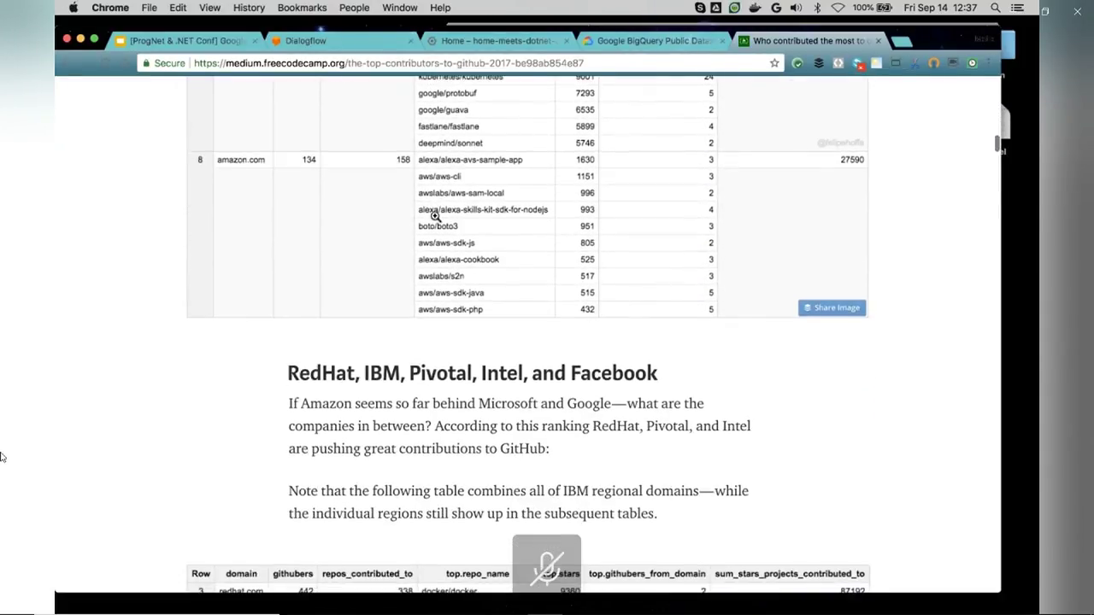
{"action": "scroll", "coordinate": [435, 216], "scroll_direction": "up", "scroll_amount": 5}
{"action": "scroll", "coordinate": [435, 216], "scroll_direction": "down", "scroll_amount": 10}
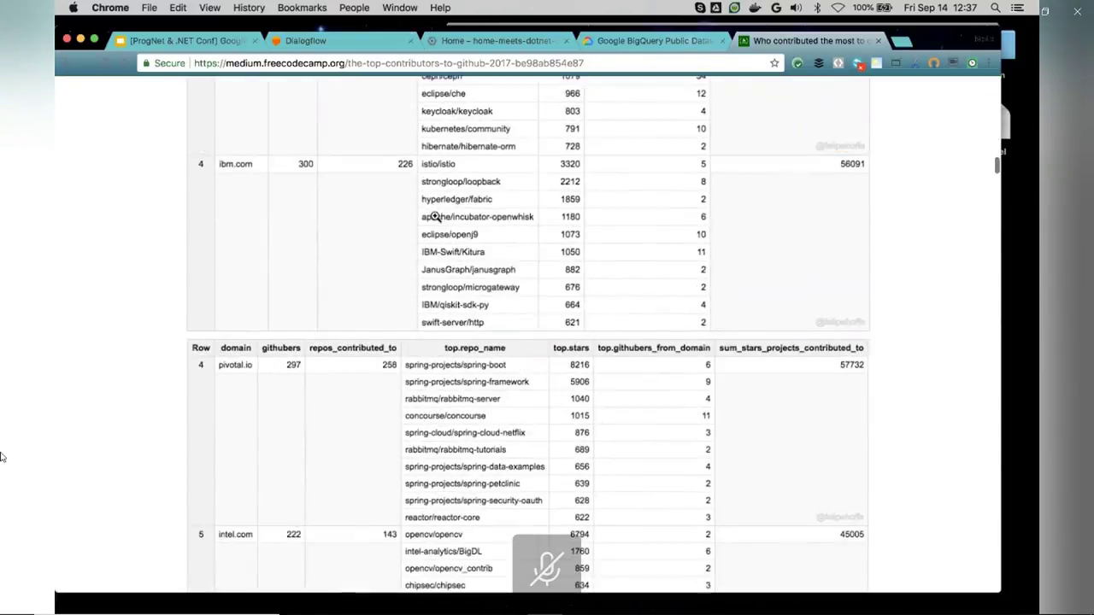
{"action": "scroll", "coordinate": [435, 216], "scroll_direction": "down", "scroll_amount": 1}
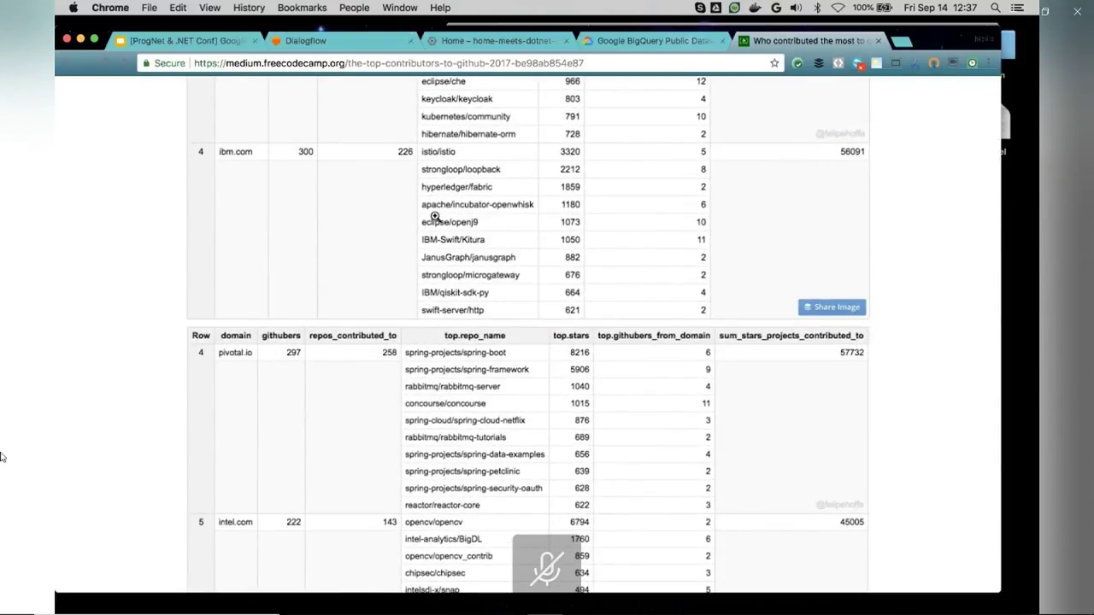
- Switch to the Google Cloud console for the home-meets-dotnet-containers project and open its BigQuery page
{"action": "left_click", "coordinate": [626, 40]}
{"action": "left_click", "coordinate": [448, 40]}
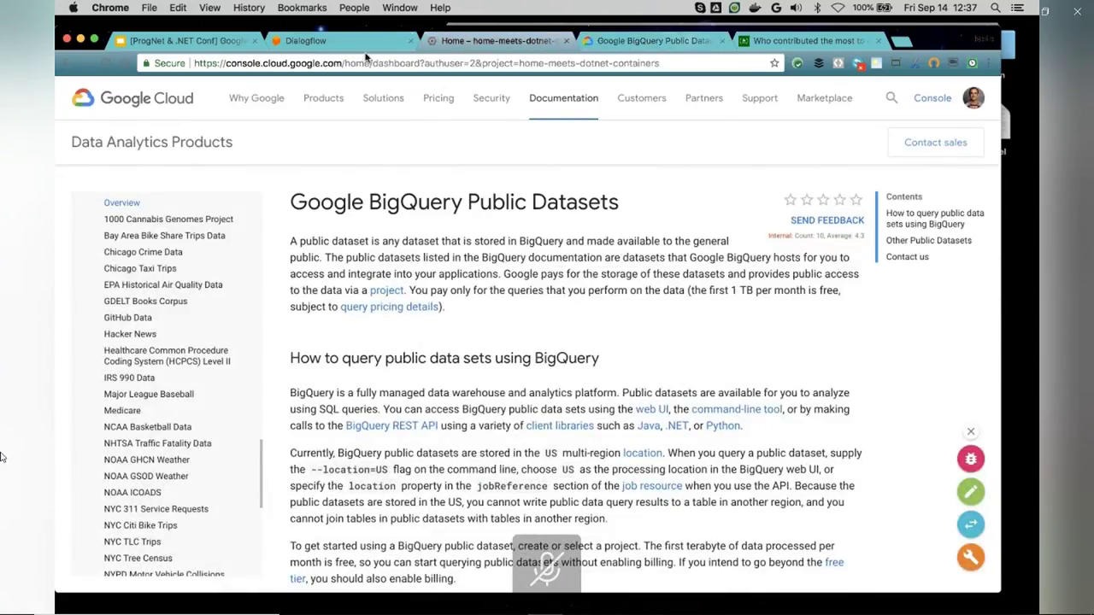
{"action": "left_click", "coordinate": [82, 101]}
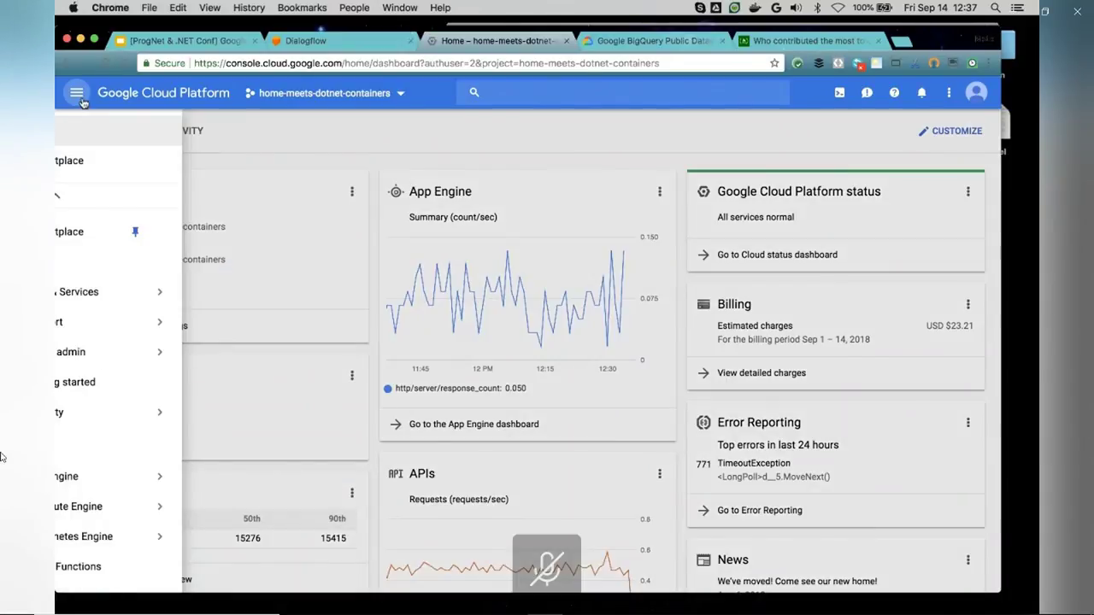
{"action": "scroll", "coordinate": [124, 463], "scroll_direction": "down", "scroll_amount": 3}
{"action": "scroll", "coordinate": [124, 463], "scroll_direction": "down", "scroll_amount": 7}
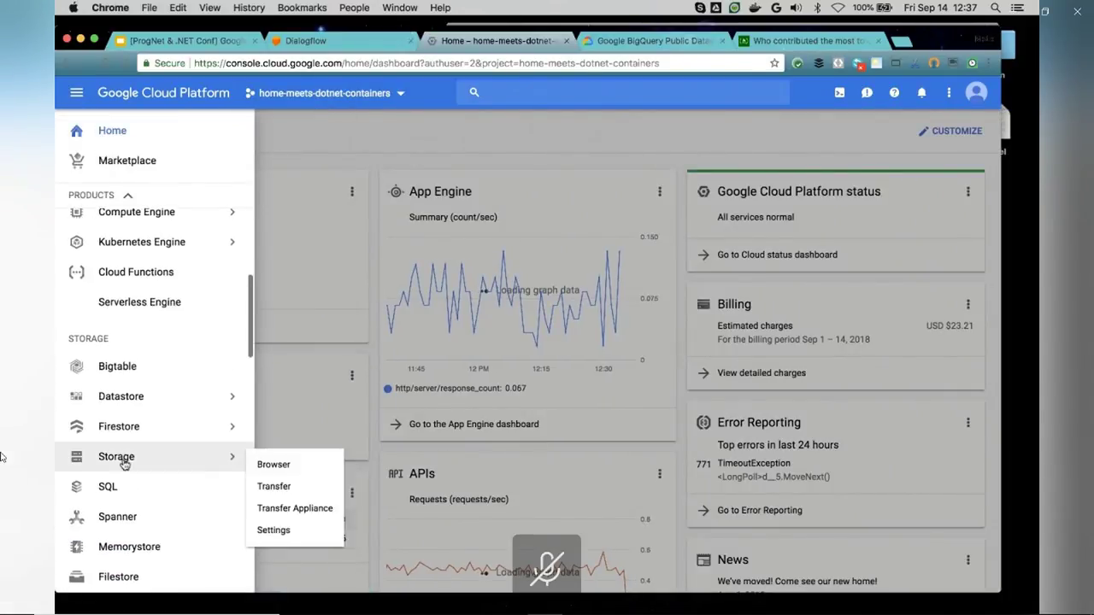
{"action": "scroll", "coordinate": [126, 457], "scroll_direction": "down", "scroll_amount": 5}
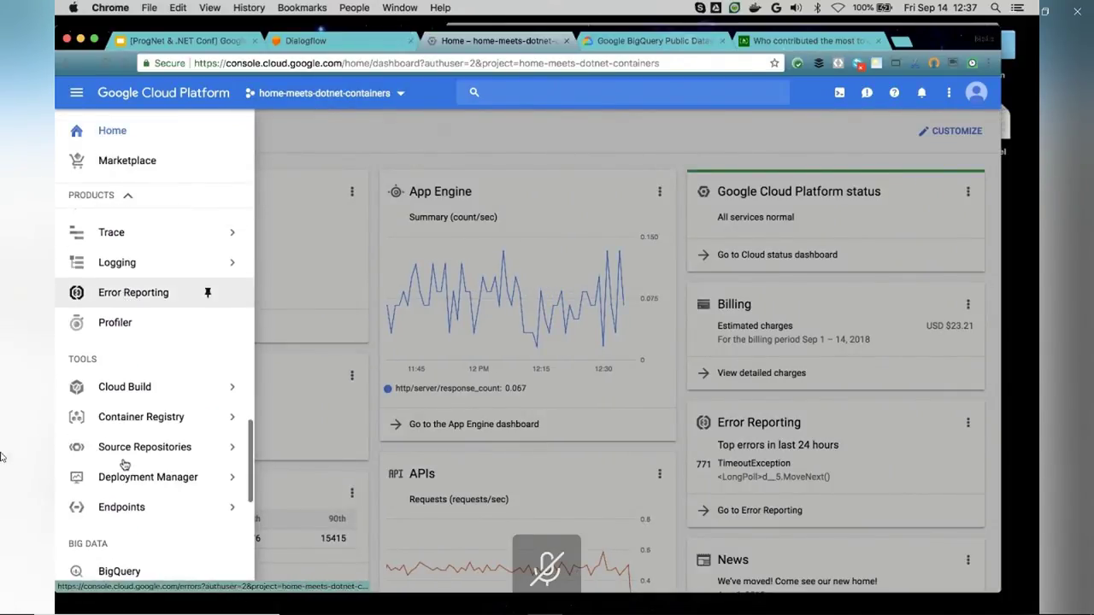
{"action": "left_click", "coordinate": [126, 417]}
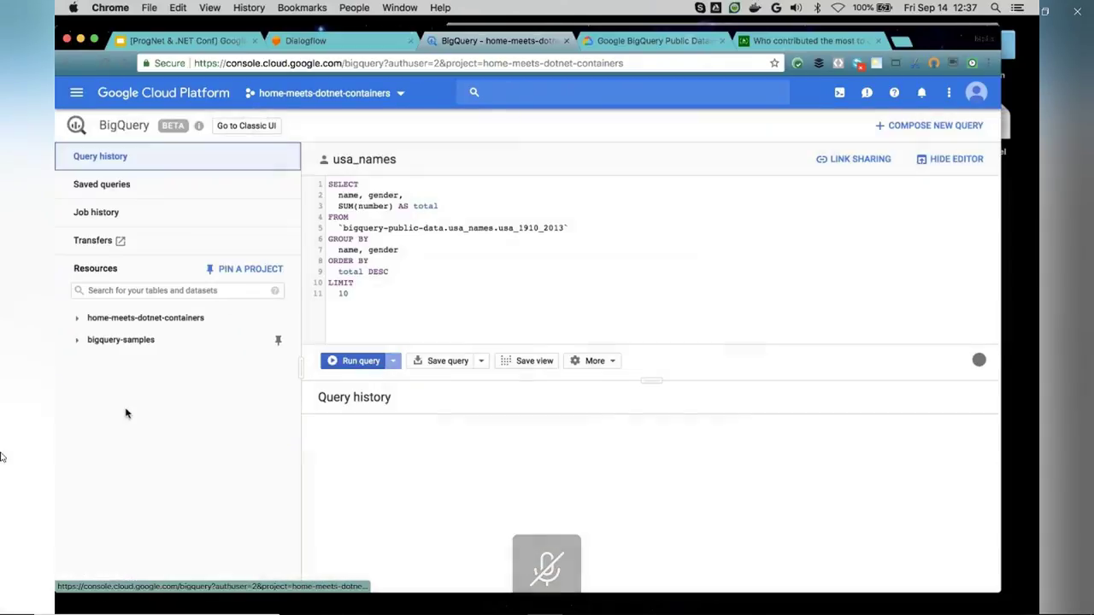
- Load the saved personal query github_topcontributors_company into the BigQuery query editor and examine its SQL
{"action": "left_click", "coordinate": [150, 198]}
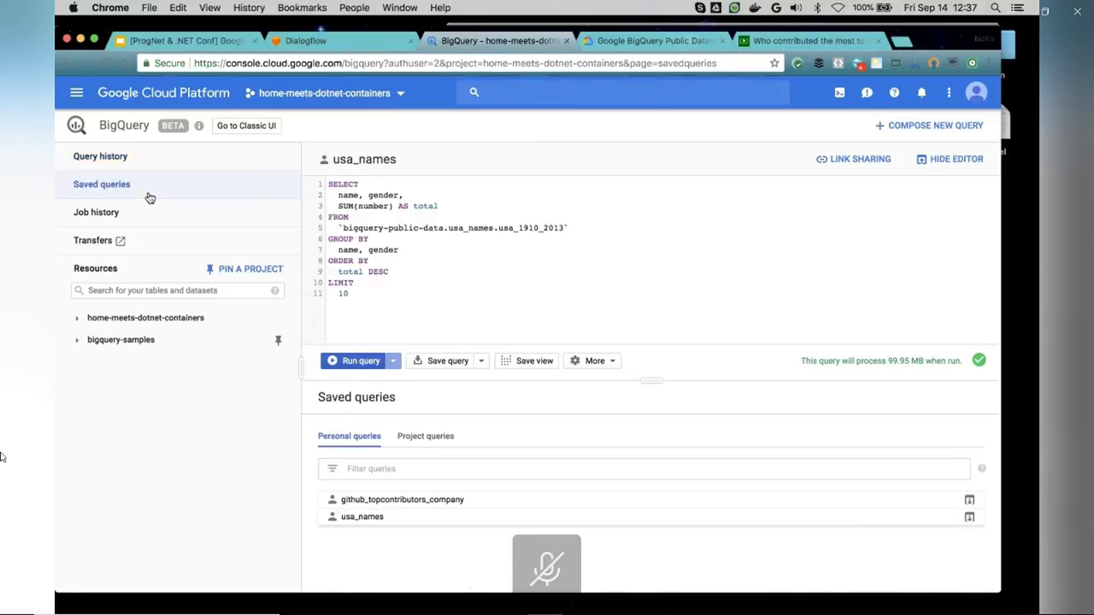
{"action": "left_click", "coordinate": [396, 502]}
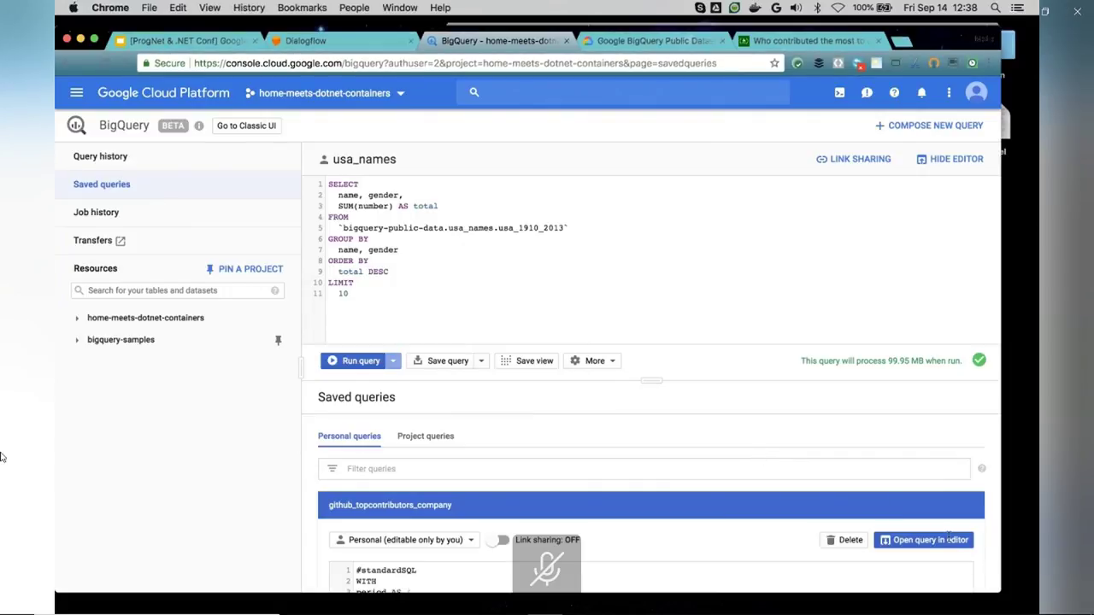
{"action": "left_click", "coordinate": [908, 540]}
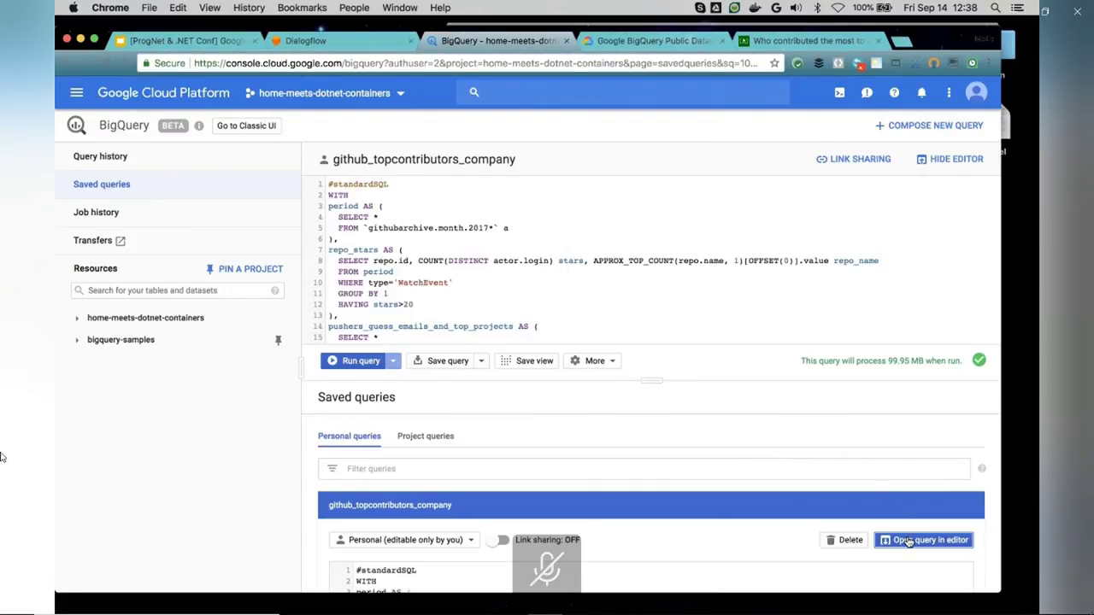
{"action": "scroll", "coordinate": [494, 221], "scroll_direction": "down", "scroll_amount": 5}
{"action": "scroll", "coordinate": [492, 220], "scroll_direction": "up", "scroll_amount": 3}
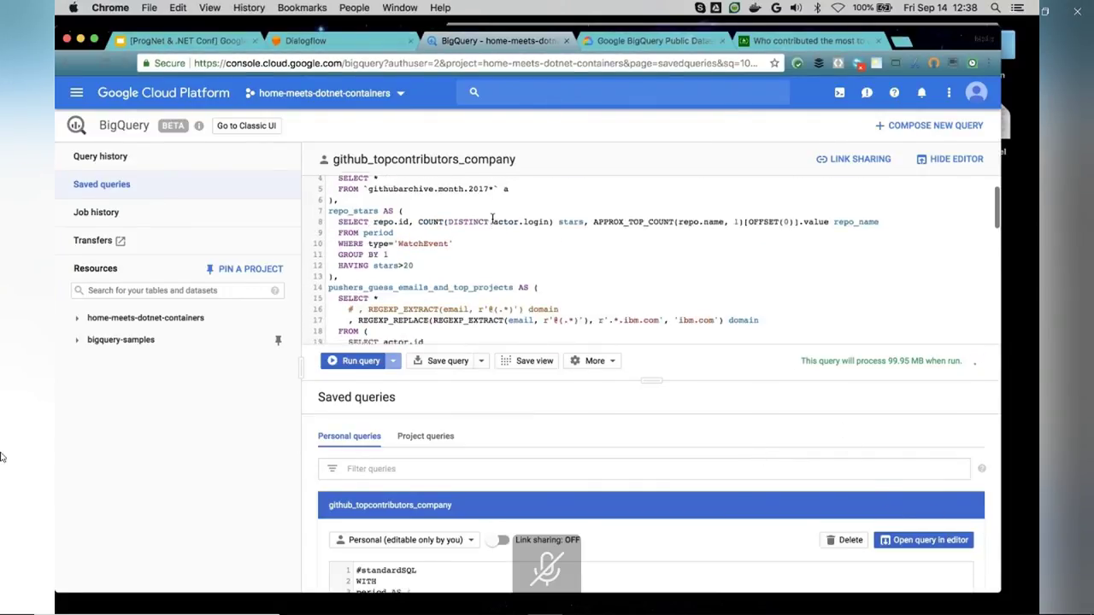
{"action": "scroll", "coordinate": [493, 220], "scroll_direction": "down", "scroll_amount": 8}
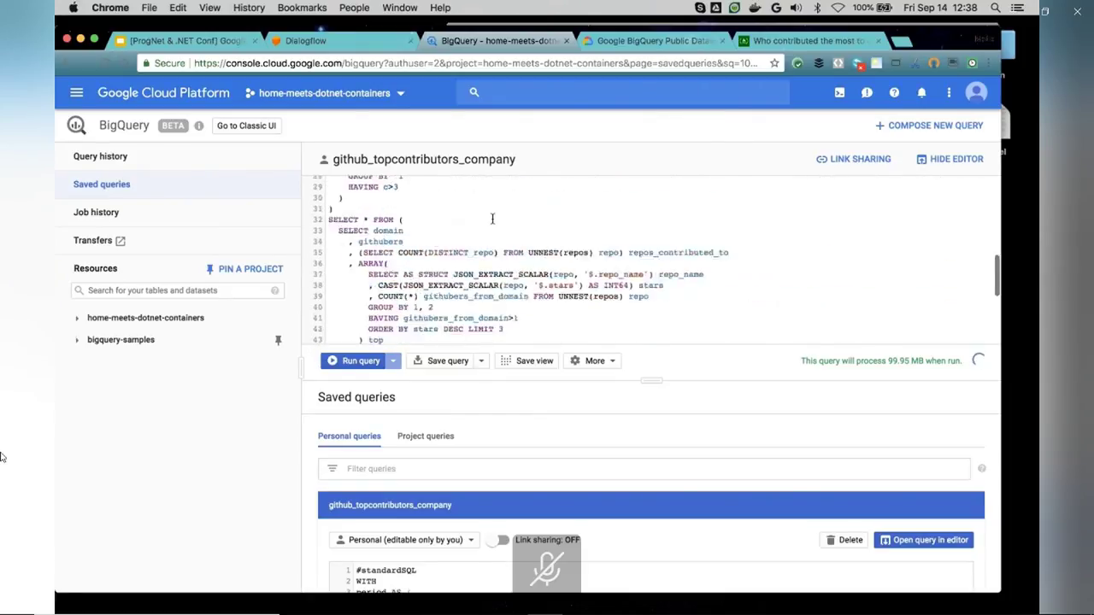
{"action": "scroll", "coordinate": [493, 219], "scroll_direction": "up", "scroll_amount": 6}
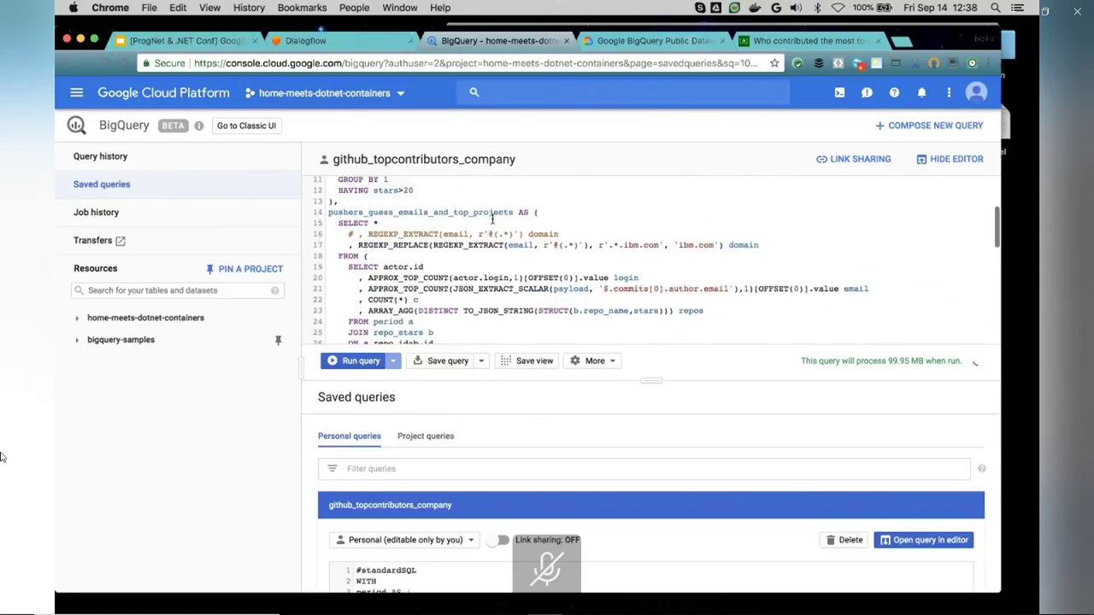
- Run the github_topcontributors_company query and examine the result rows for contributors, repositories and stars by company domain
{"action": "left_click", "coordinate": [362, 360]}
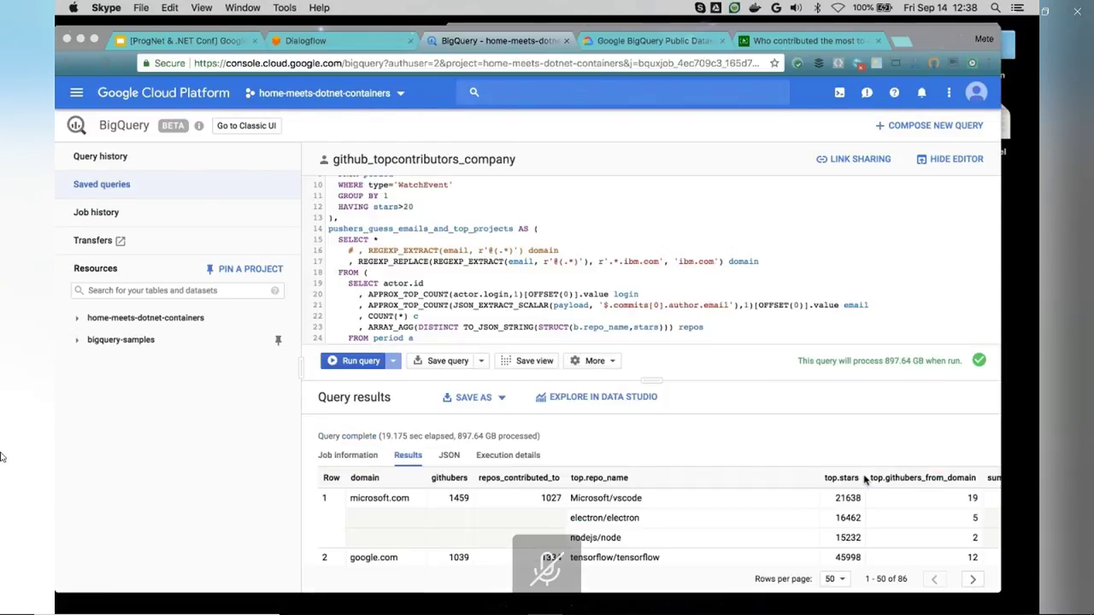
{"action": "scroll", "coordinate": [648, 492], "scroll_direction": "down", "scroll_amount": 1}
{"action": "scroll", "coordinate": [648, 492], "scroll_direction": "up", "scroll_amount": 1}
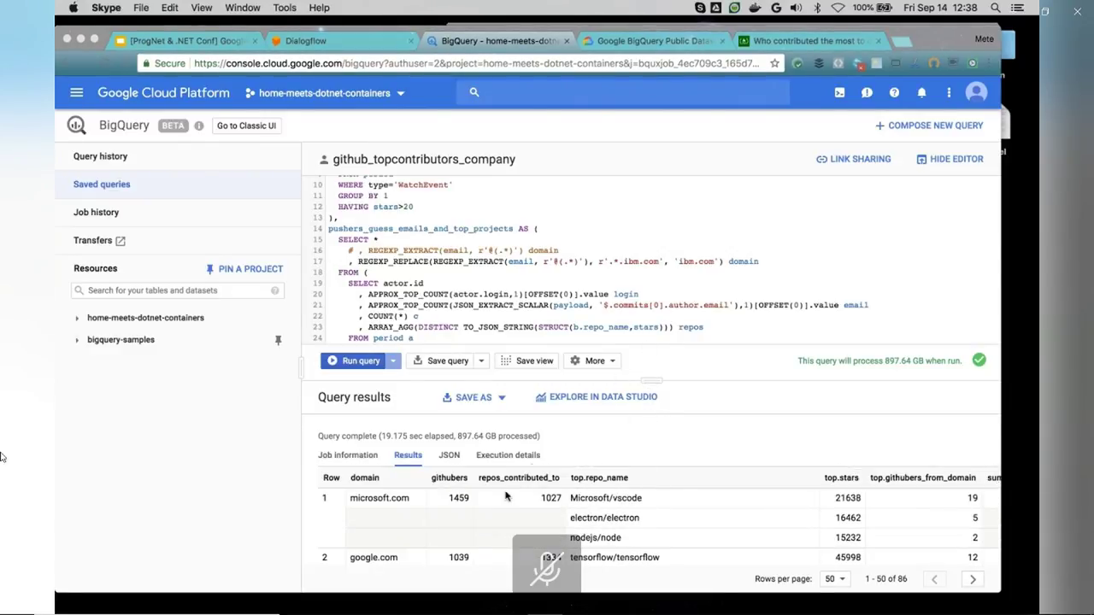
{"action": "scroll", "coordinate": [462, 523], "scroll_direction": "down", "scroll_amount": 1}
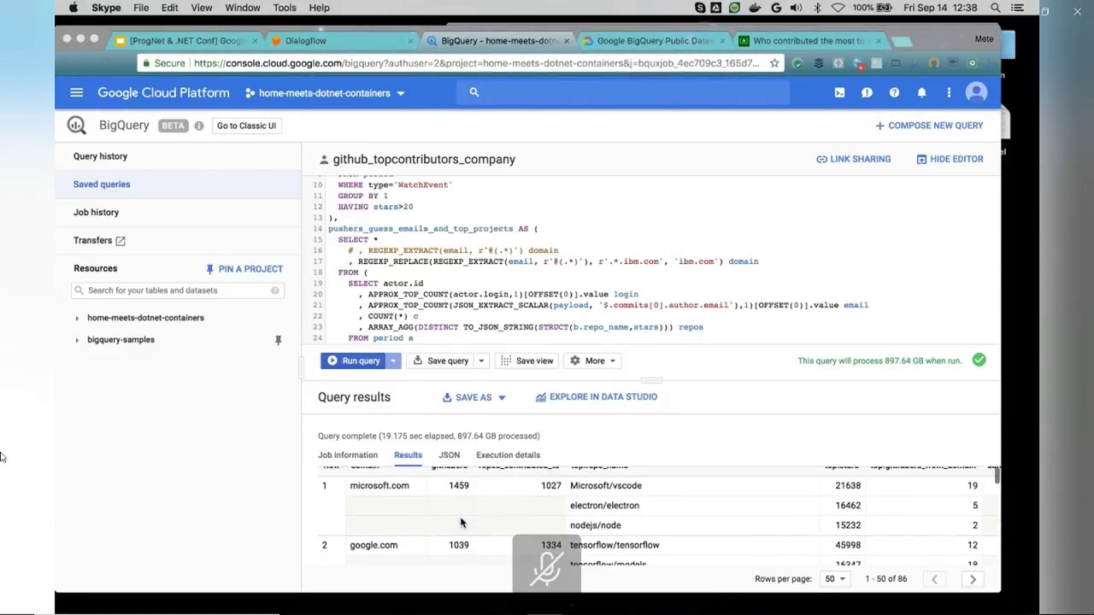
{"action": "scroll", "coordinate": [461, 523], "scroll_direction": "down", "scroll_amount": 2}
{"action": "scroll", "coordinate": [461, 523], "scroll_direction": "up", "scroll_amount": 2}
{"action": "scroll", "coordinate": [461, 523], "scroll_direction": "down", "scroll_amount": 5}
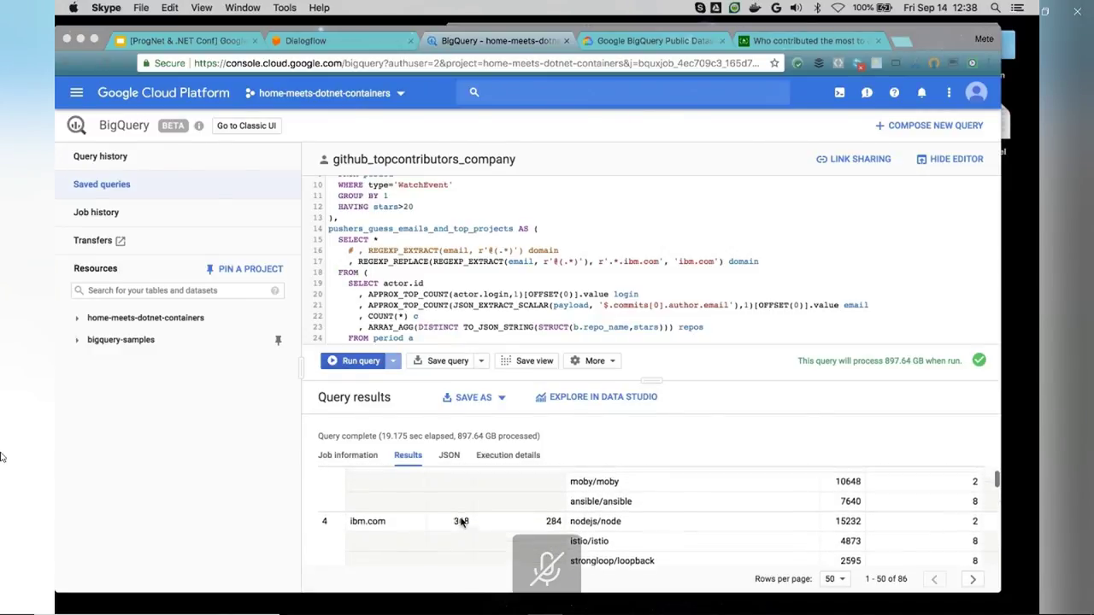
{"action": "scroll", "coordinate": [460, 523], "scroll_direction": "up", "scroll_amount": 5}
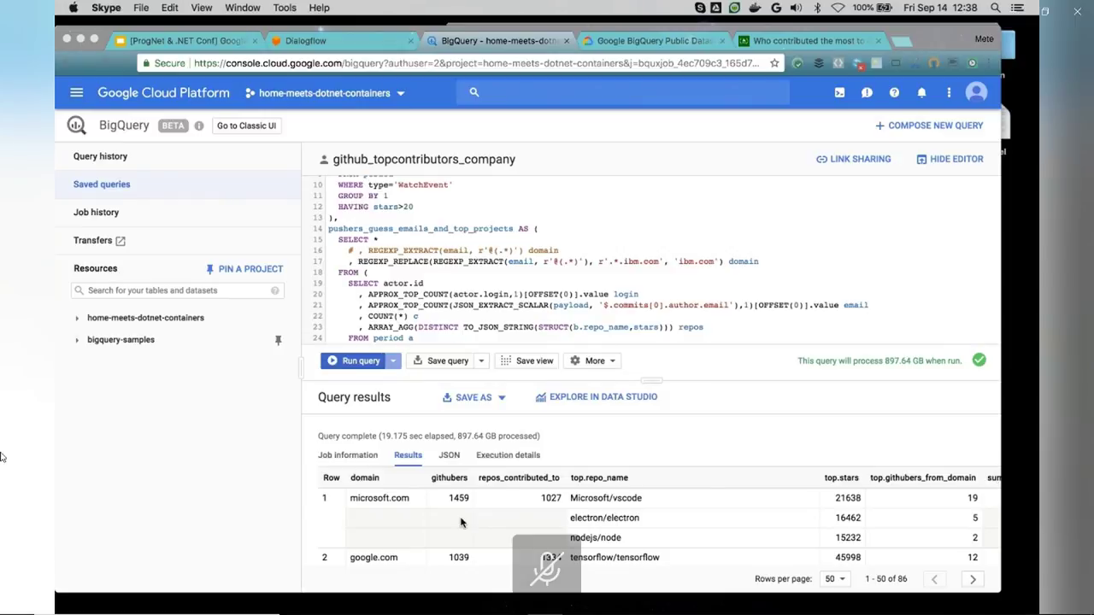
{"action": "left_click", "coordinate": [387, 440]}
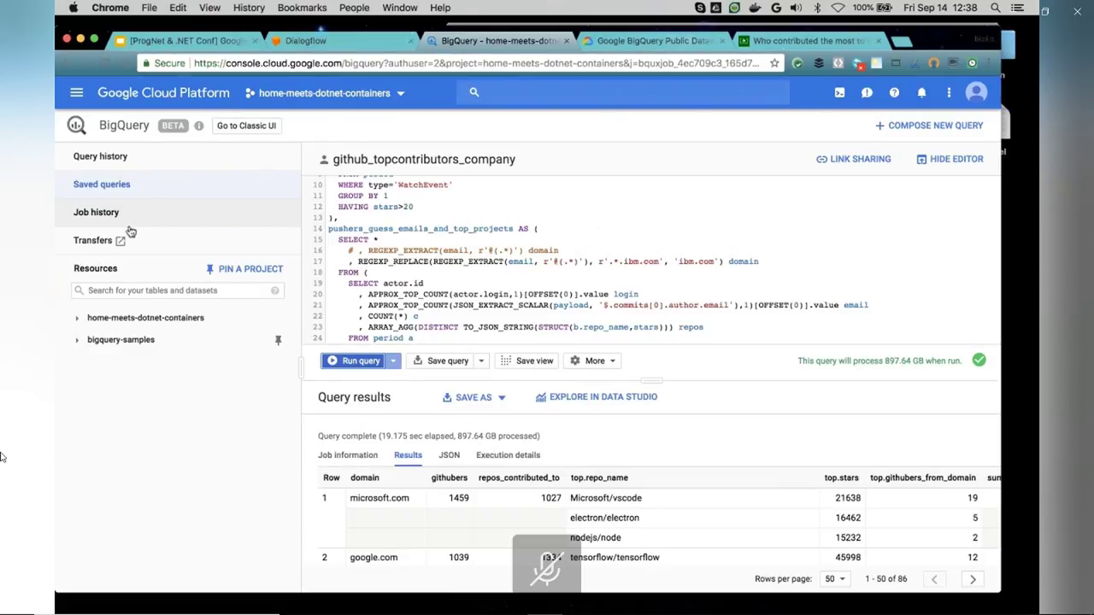
- In the Actions simulator, ask by voice to search for news, for top hacker news on May 1st 2018 and the hottest temperature in USA in 2016
{"action": "left_click", "coordinate": [81, 40]}
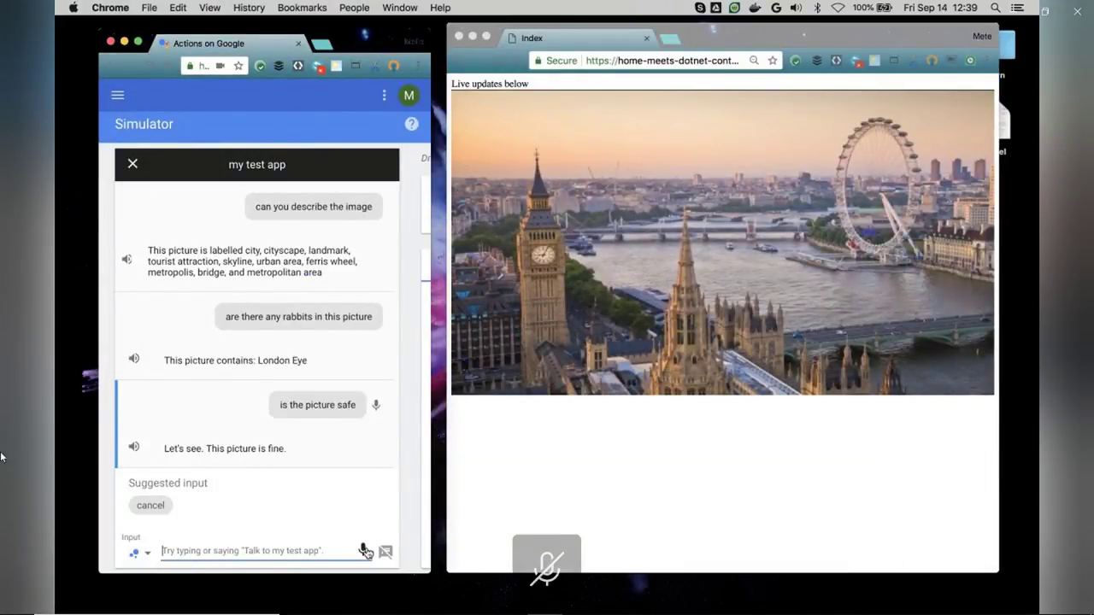
{"action": "left_click", "coordinate": [364, 551]}
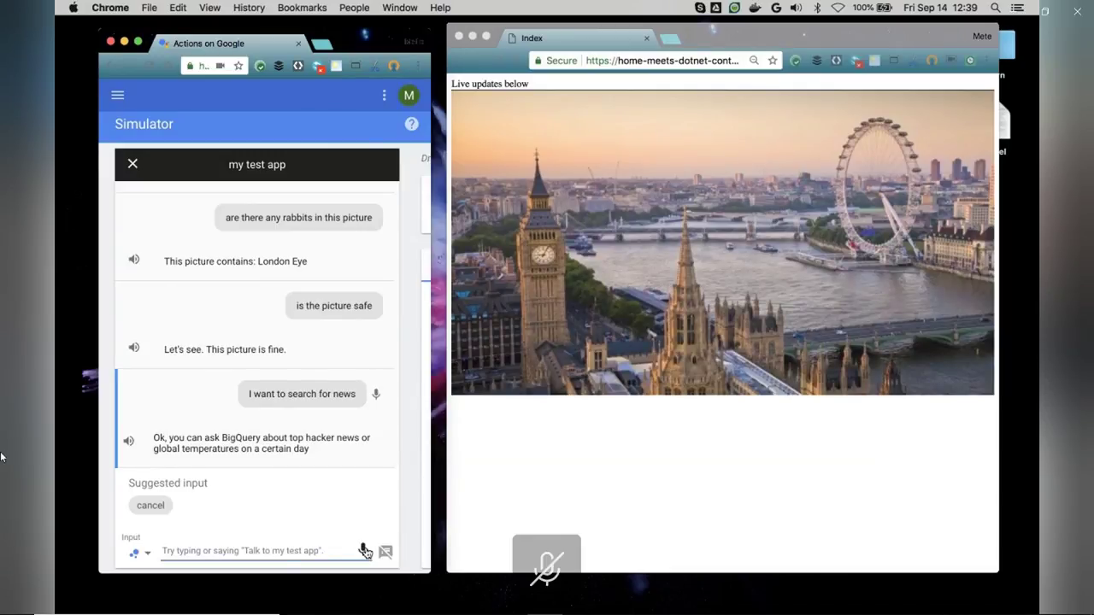
{"action": "left_click", "coordinate": [363, 550]}
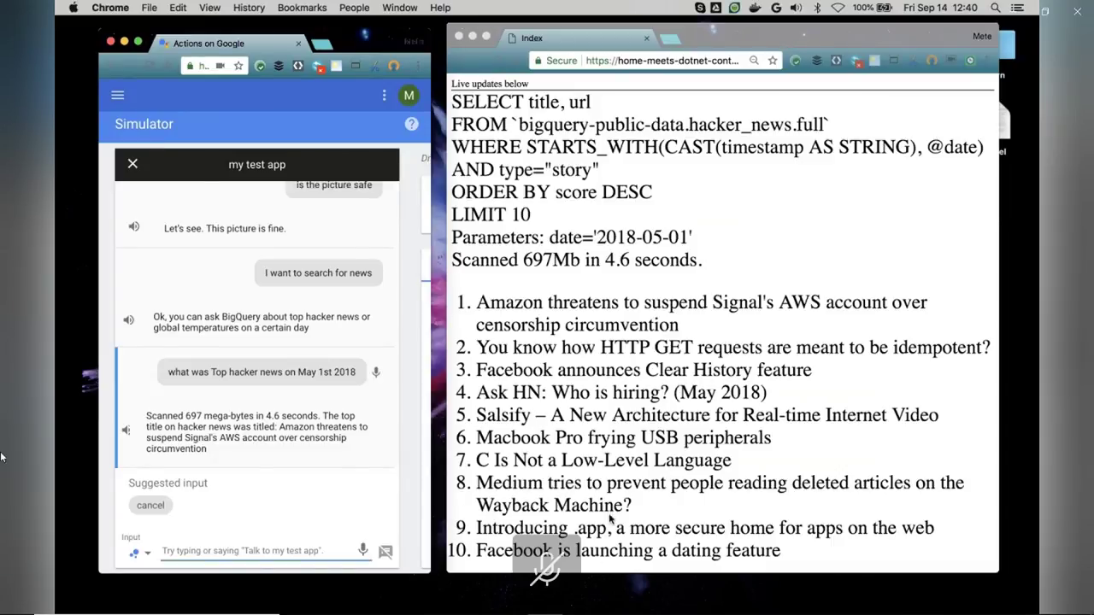
{"action": "left_click", "coordinate": [363, 551]}
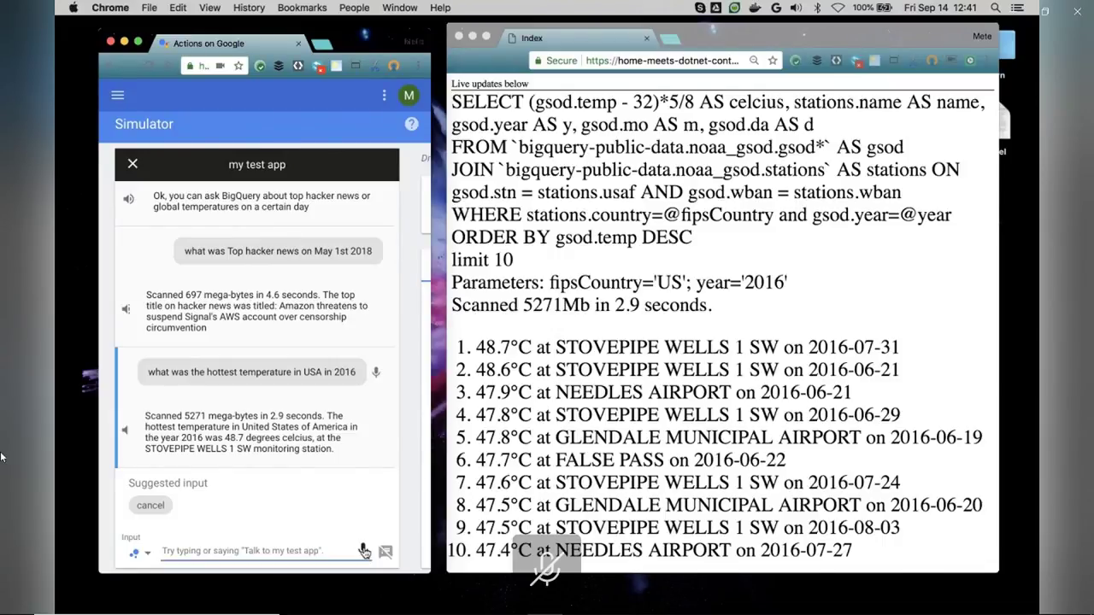
- Return to the Dialogflow agent's intents, open bigquery.intro and examine its output context and training phrases
{"action": "mouse_move", "coordinate": [343, 594]}
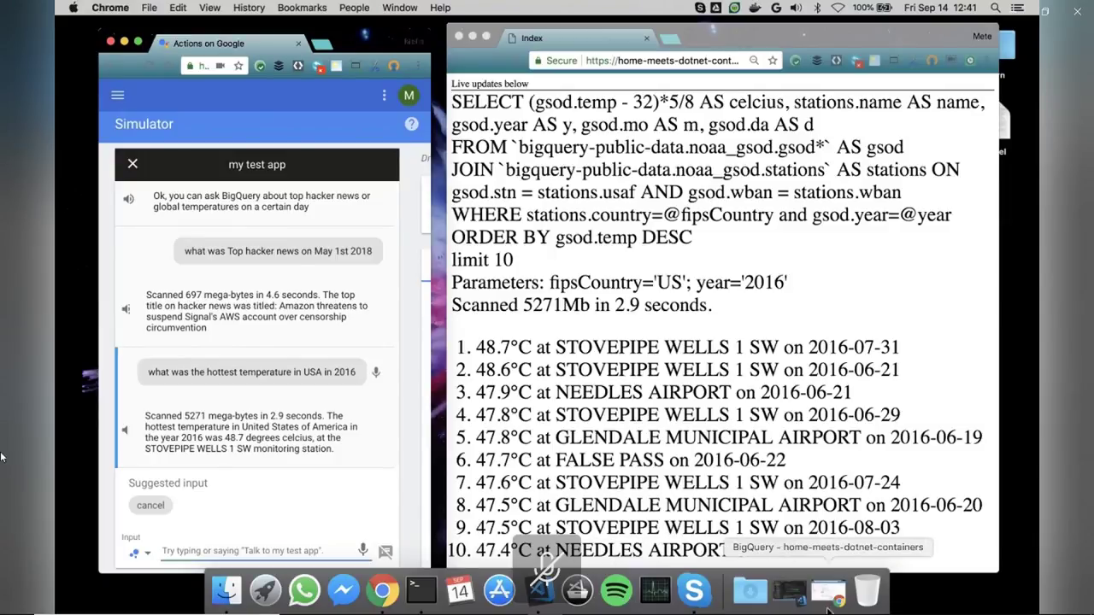
{"action": "left_click", "coordinate": [828, 607]}
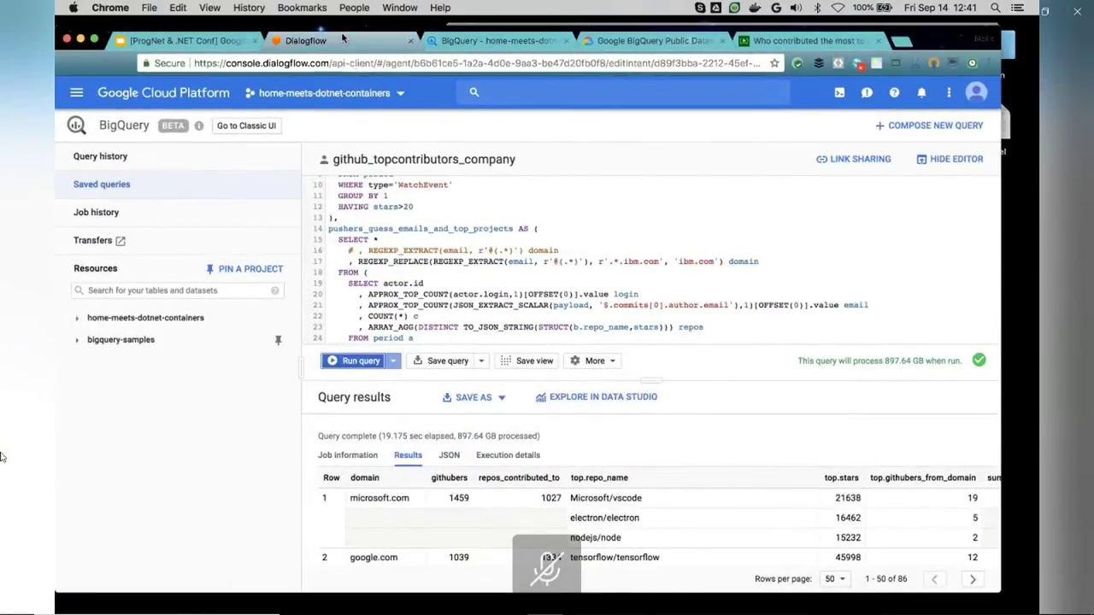
{"action": "left_click", "coordinate": [133, 212]}
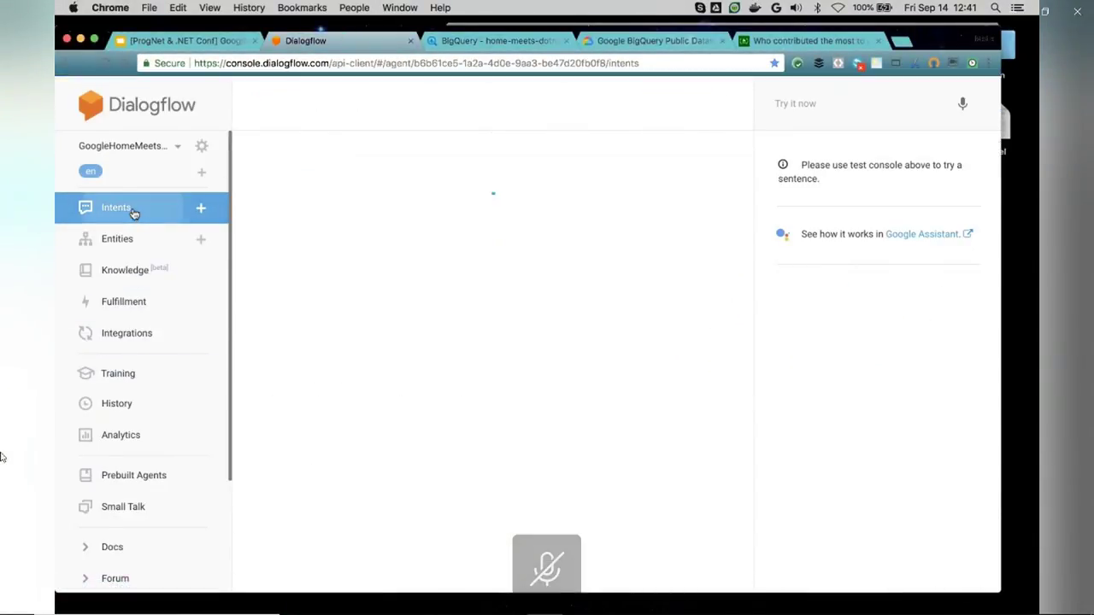
{"action": "left_click", "coordinate": [326, 232]}
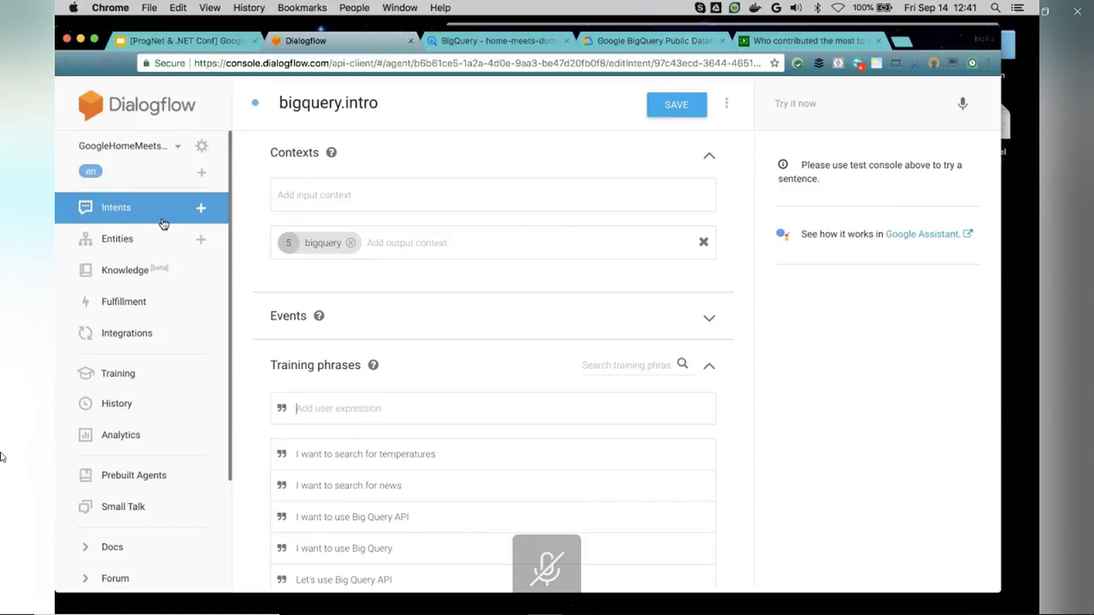
- Open the bigquery.hackernews intent and examine its input context, date-tagged training phrases, parameters, responses and webhook fulfillment
{"action": "left_click", "coordinate": [137, 208]}
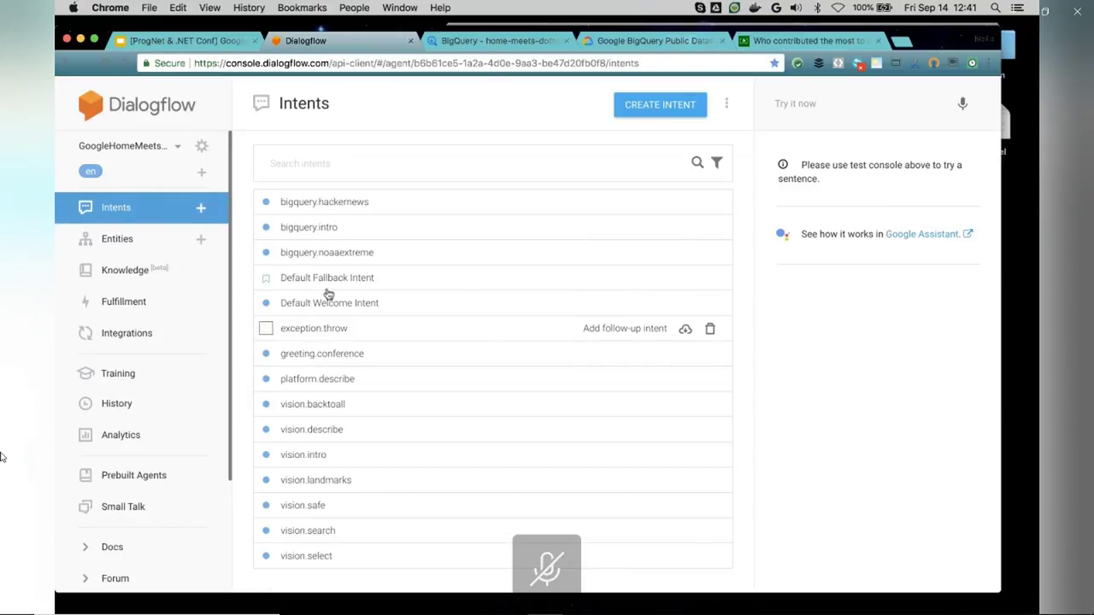
{"action": "left_click", "coordinate": [349, 210]}
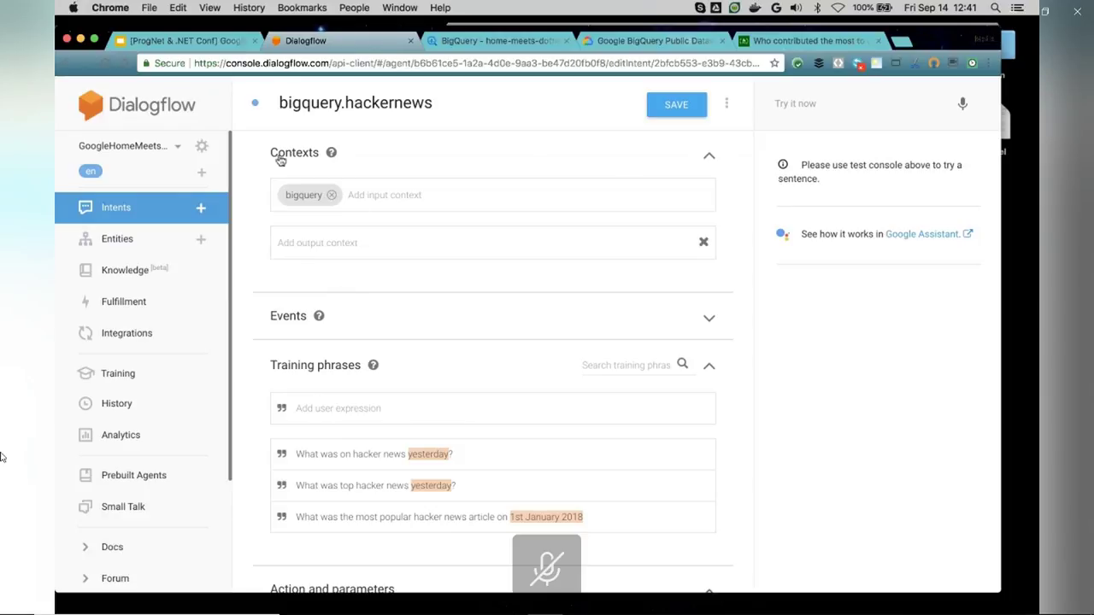
{"action": "scroll", "coordinate": [365, 317], "scroll_direction": "down", "scroll_amount": 3}
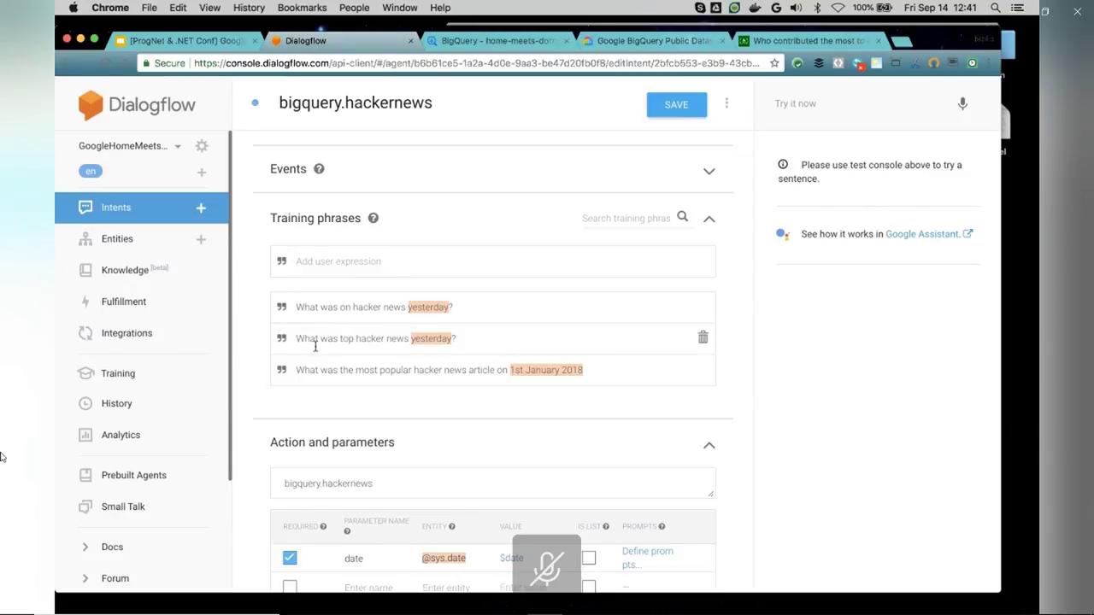
{"action": "double_click", "coordinate": [437, 344]}
{"action": "scroll", "coordinate": [479, 334], "scroll_direction": "down", "scroll_amount": 2}
{"action": "double_click", "coordinate": [548, 306]}
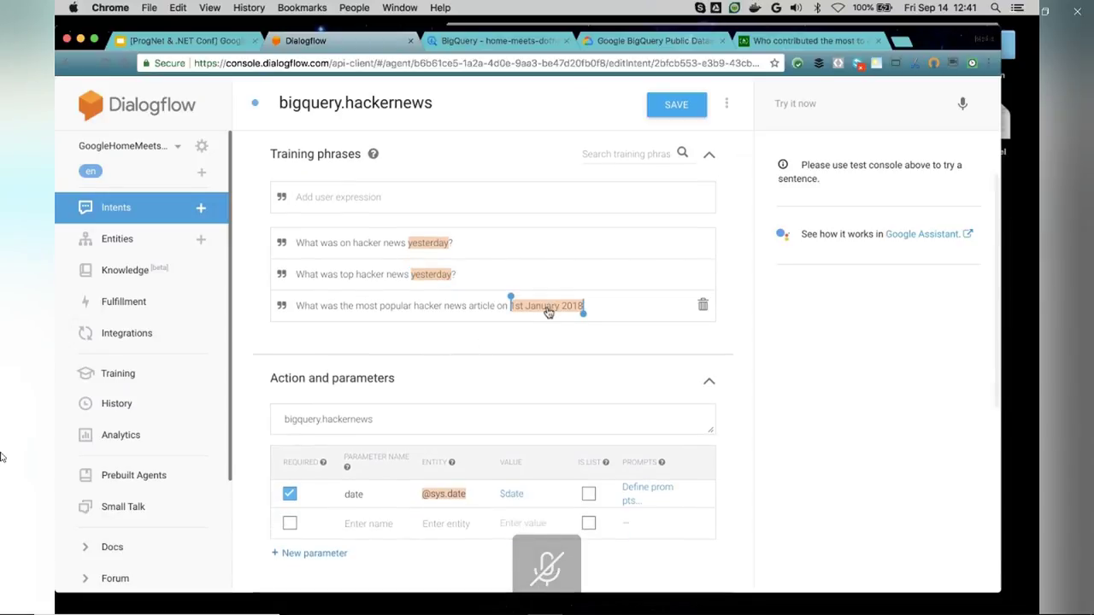
{"action": "double_click", "coordinate": [434, 278]}
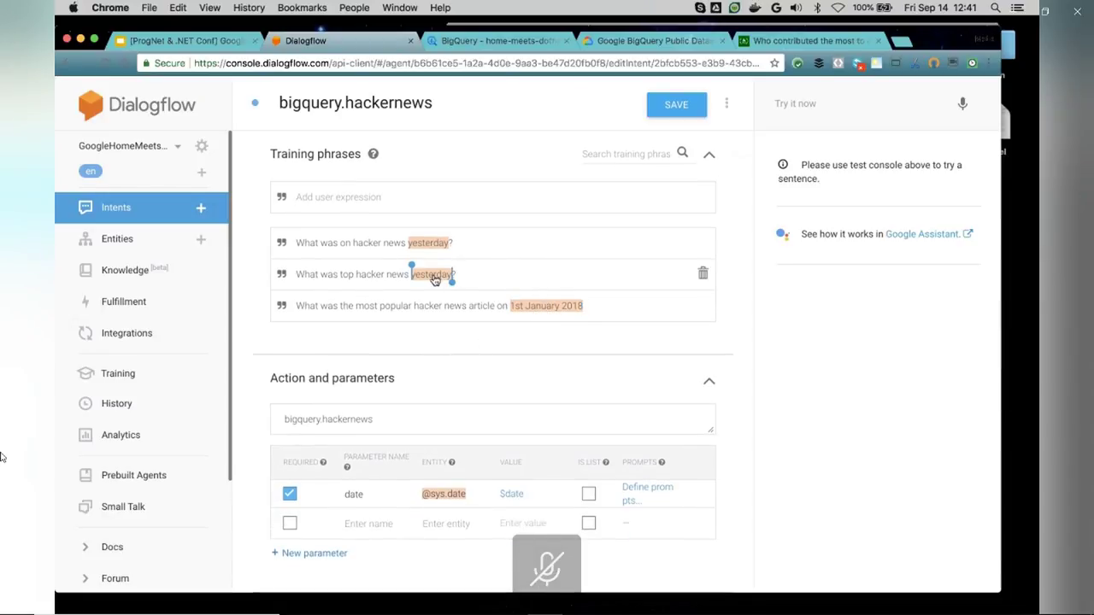
{"action": "scroll", "coordinate": [434, 276], "scroll_direction": "down", "scroll_amount": 2}
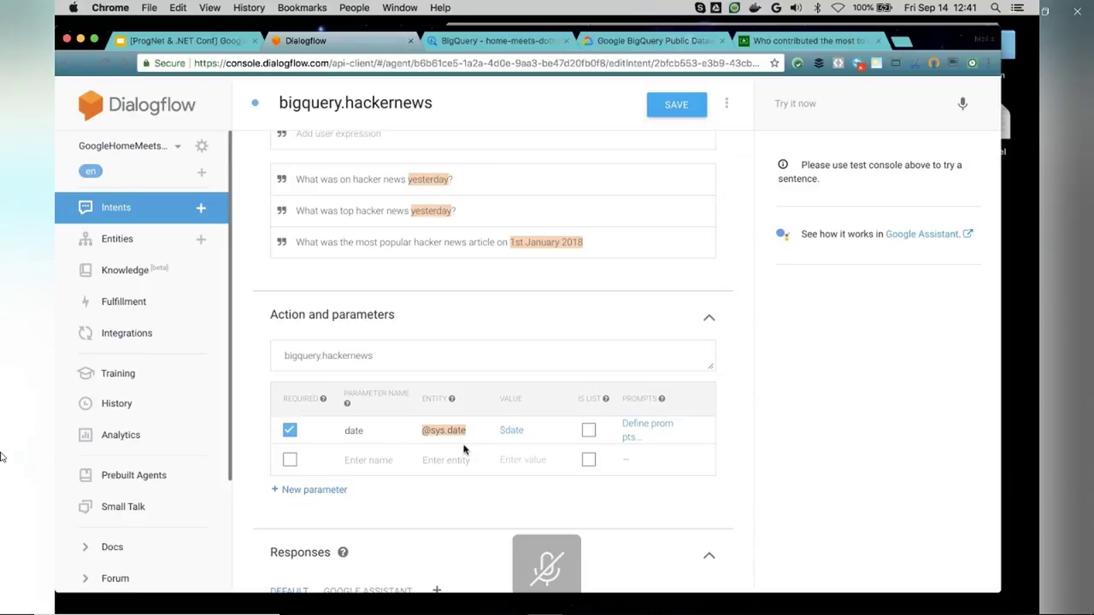
{"action": "scroll", "coordinate": [464, 450], "scroll_direction": "down", "scroll_amount": 5}
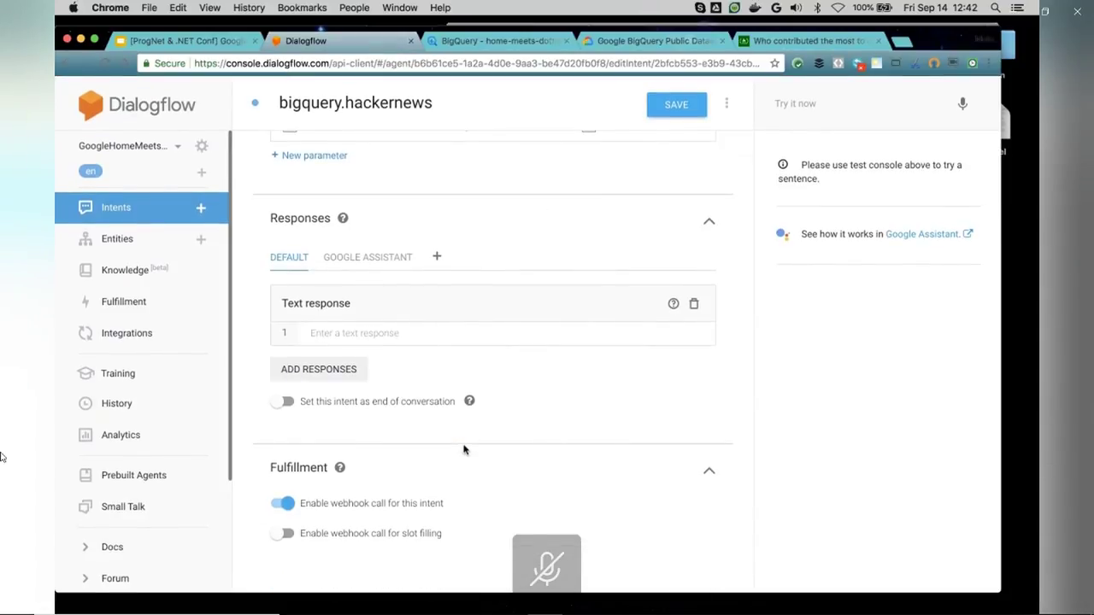
- Open the bigquery.noaaextreme intent and examine its tagged temperature, country and year training phrases and its required parameters
{"action": "left_click", "coordinate": [144, 207]}
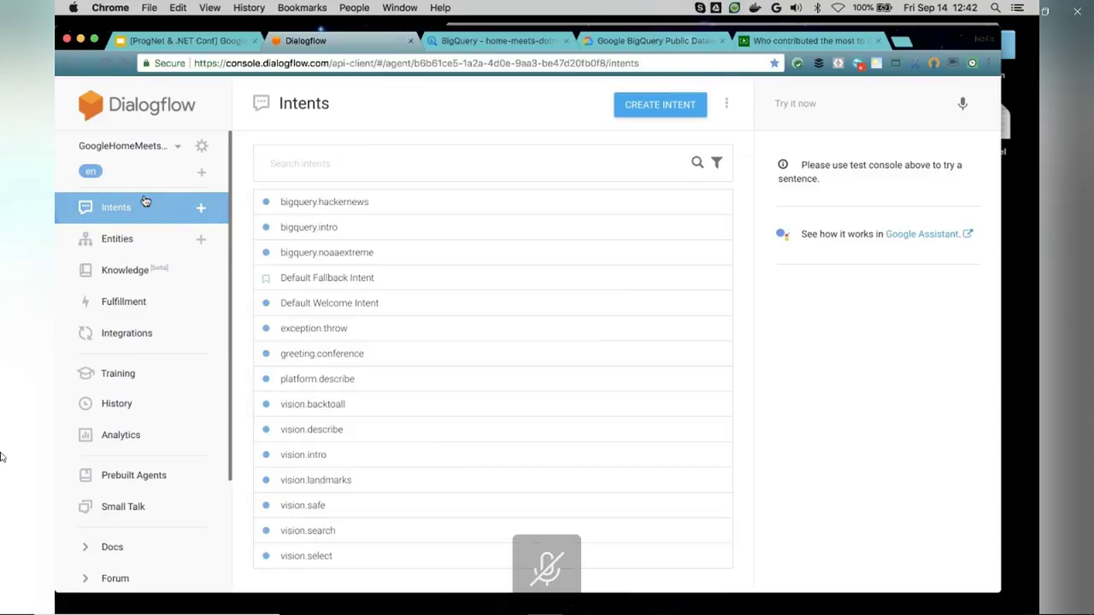
{"action": "left_click", "coordinate": [334, 254]}
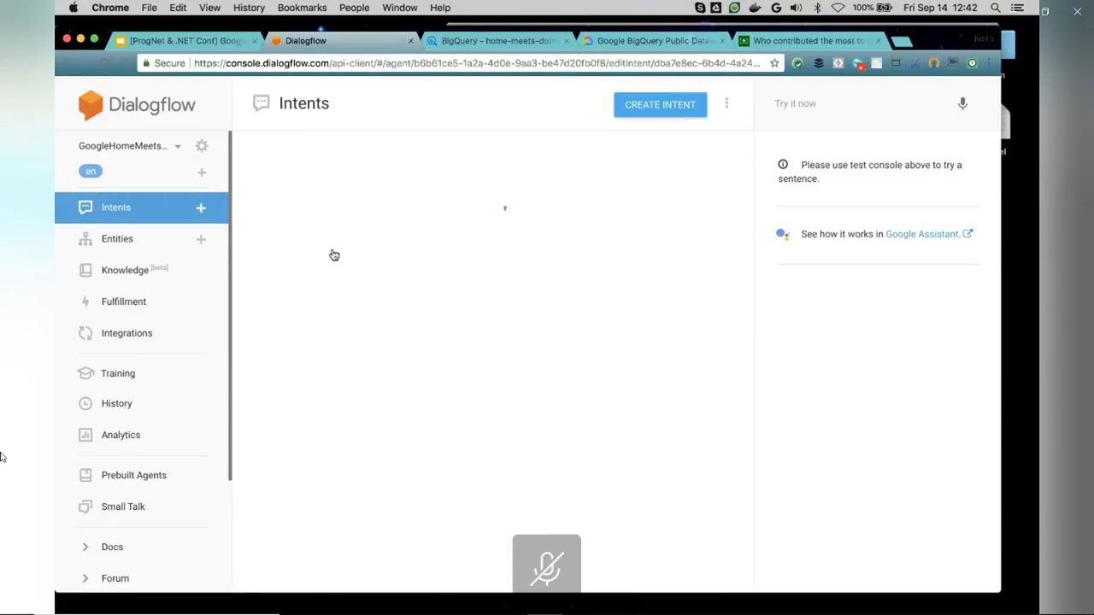
{"action": "scroll", "coordinate": [332, 247], "scroll_direction": "down", "scroll_amount": 3}
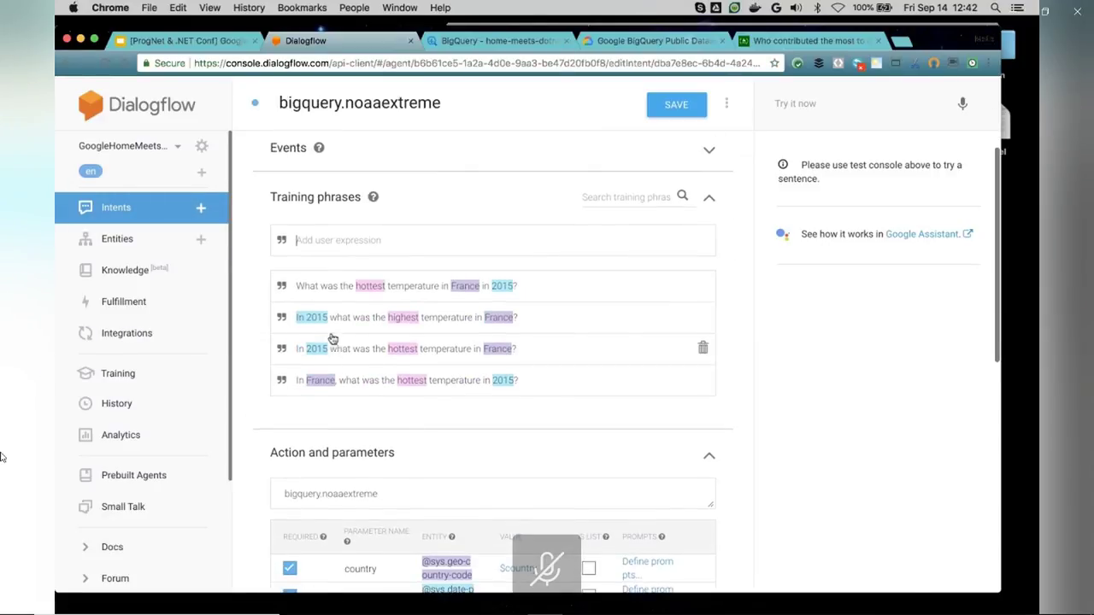
{"action": "double_click", "coordinate": [368, 289]}
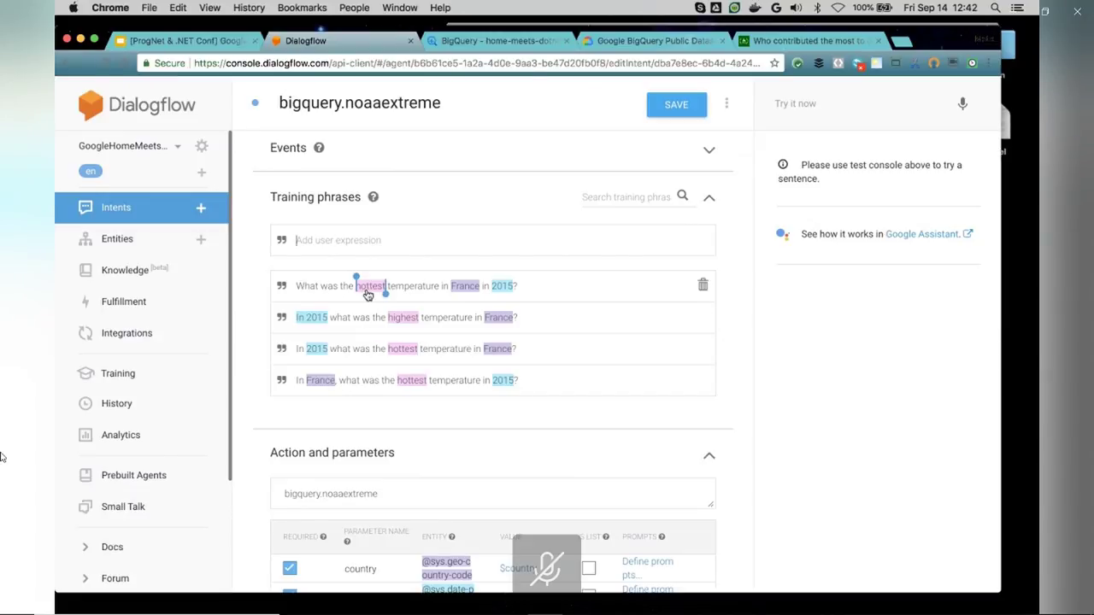
{"action": "double_click", "coordinate": [466, 287]}
{"action": "double_click", "coordinate": [503, 287]}
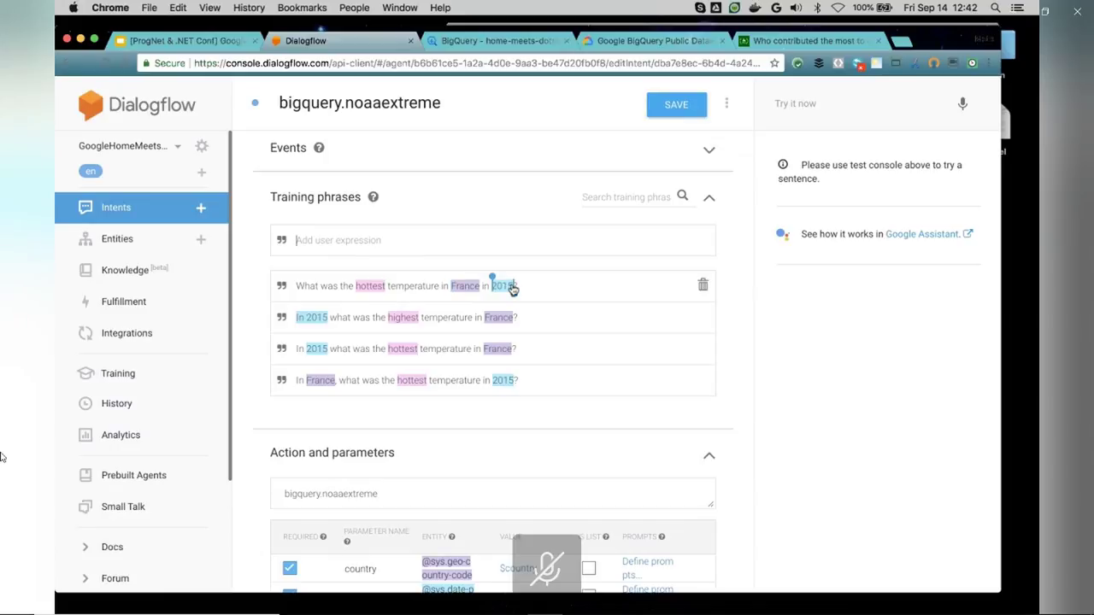
{"action": "double_click", "coordinate": [370, 288]}
{"action": "double_click", "coordinate": [475, 288]}
{"action": "double_click", "coordinate": [505, 289]}
{"action": "scroll", "coordinate": [505, 291], "scroll_direction": "down", "scroll_amount": 3}
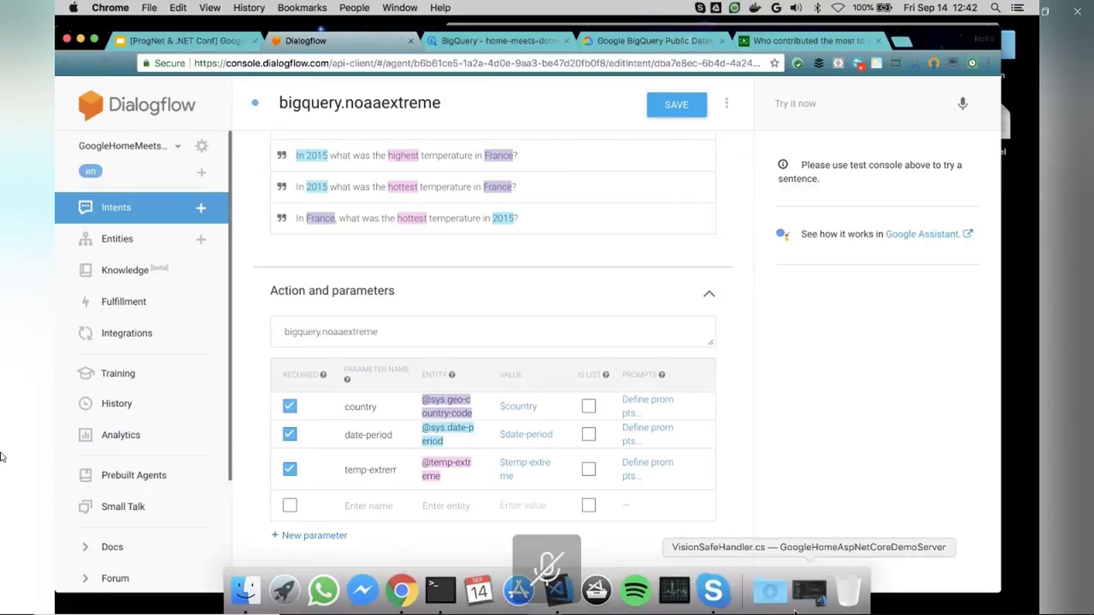
- Switch to the GoogleHomeAspNetCoreDemoServer project in Visual Studio Code, collapse the Vision folder and open the Hacker News handler from the BigQuery folder
{"action": "left_click", "coordinate": [796, 609]}
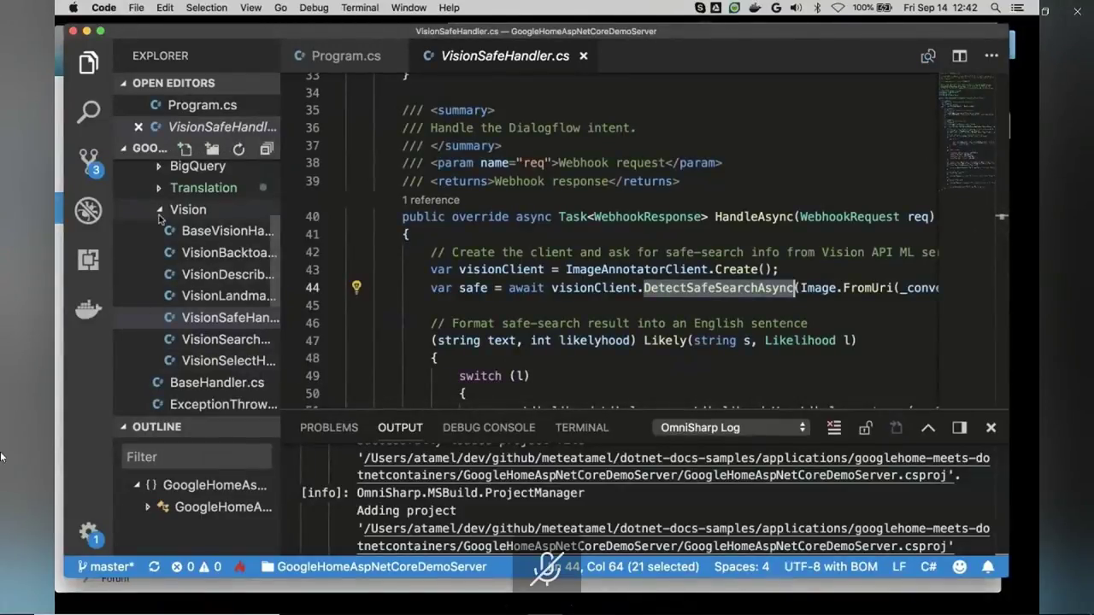
{"action": "left_click", "coordinate": [159, 212]}
{"action": "left_click", "coordinate": [162, 168]}
{"action": "left_click", "coordinate": [220, 210]}
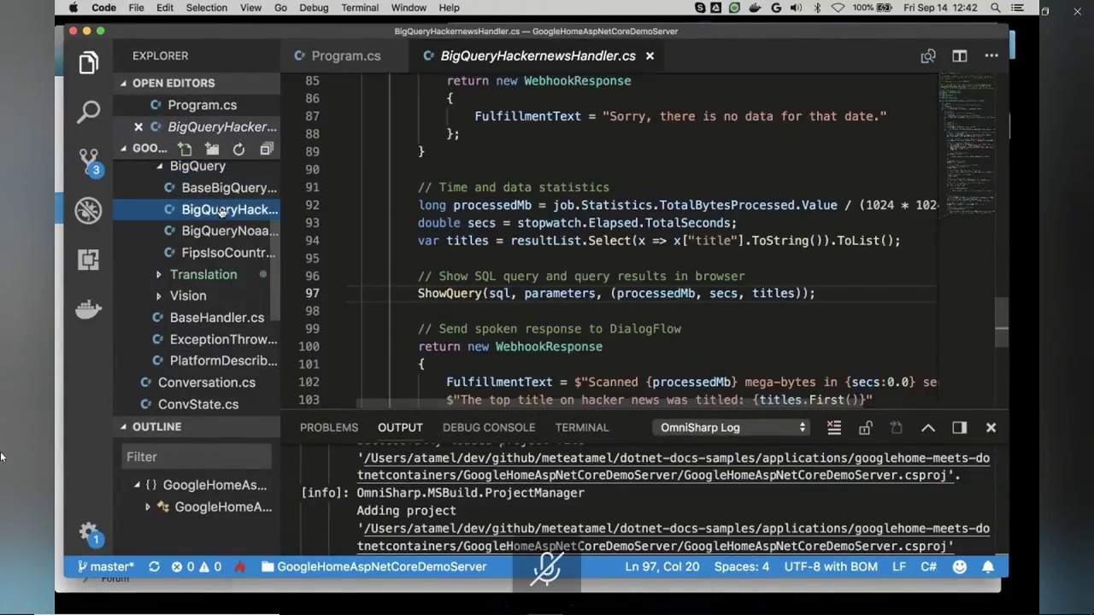
- Examine the start of BigQueryHackernewsHandler.cs and highlight the Google.Cloud.BigQuery.V2 using directive
{"action": "scroll", "coordinate": [516, 211], "scroll_direction": "up", "scroll_amount": 20}
{"action": "scroll", "coordinate": [516, 212], "scroll_direction": "down", "scroll_amount": 3}
{"action": "scroll", "coordinate": [517, 212], "scroll_direction": "right", "scroll_amount": 1}
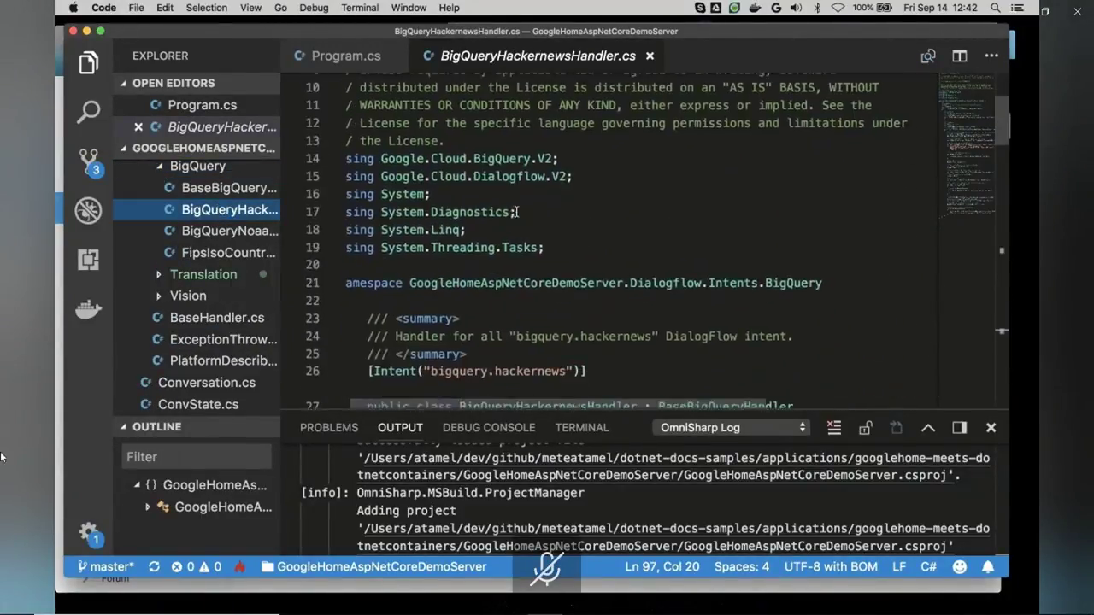
{"action": "scroll", "coordinate": [517, 211], "scroll_direction": "down", "scroll_amount": 3}
{"action": "scroll", "coordinate": [517, 212], "scroll_direction": "left", "scroll_amount": 1}
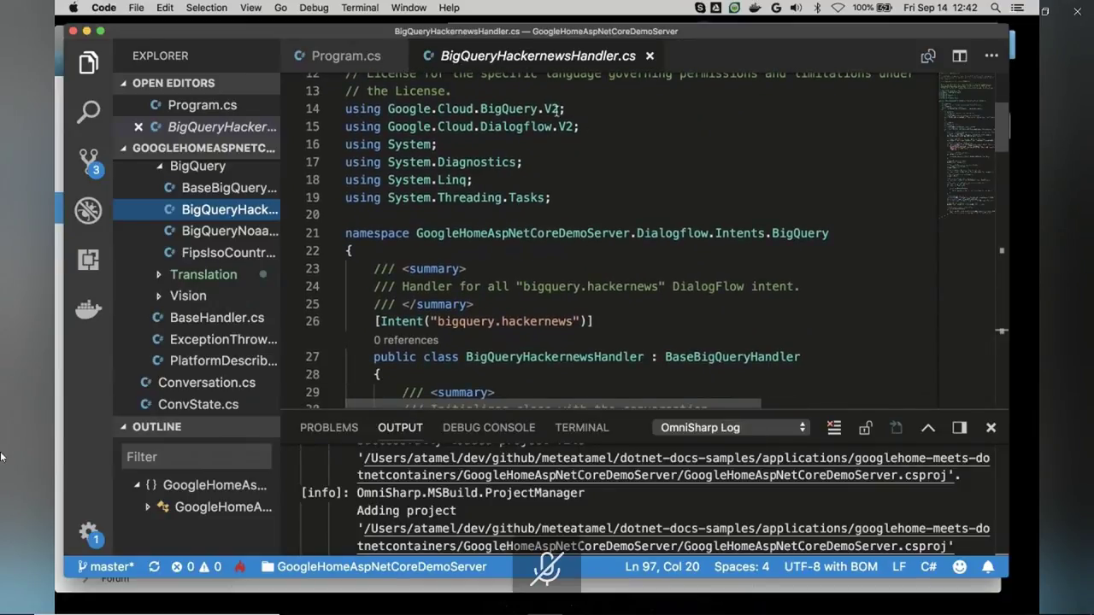
{"action": "left_click_drag", "start_coordinate": [558, 109], "coordinate": [345, 109]}
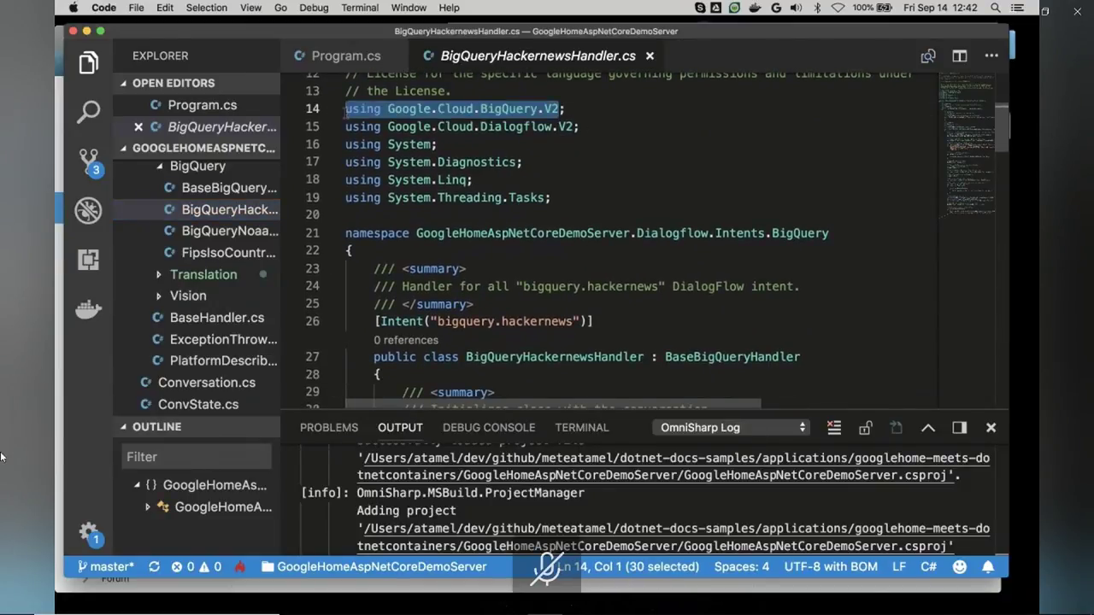
- Examine in HandleAsync how the request's date is extracted, the bigQueryClient is created and the parameterized SQL query is built
{"action": "scroll", "coordinate": [513, 196], "scroll_direction": "down", "scroll_amount": 9}
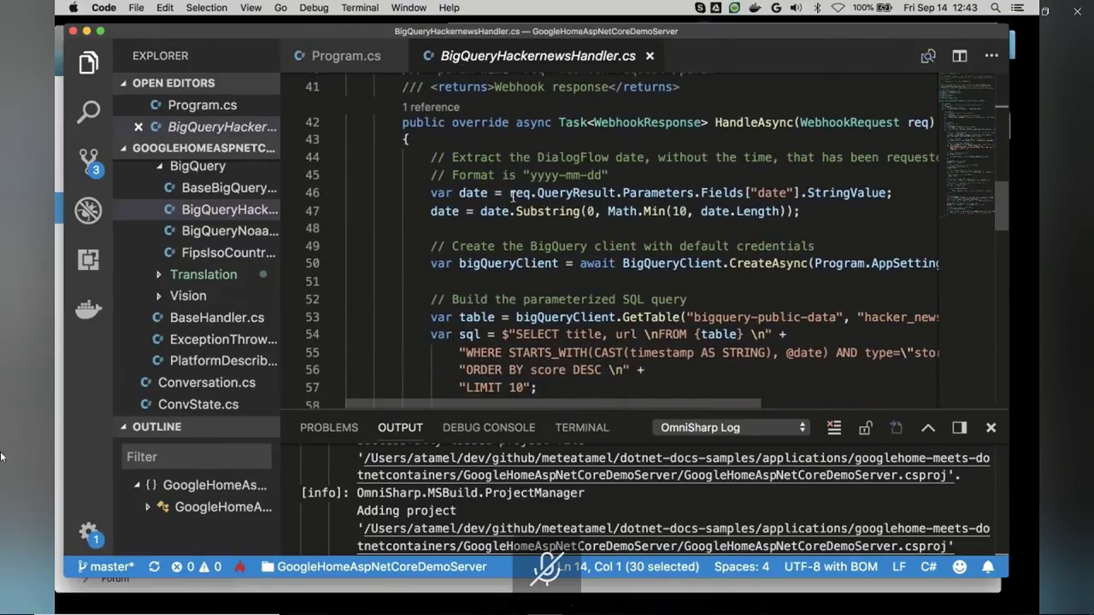
{"action": "double_click", "coordinate": [918, 122]}
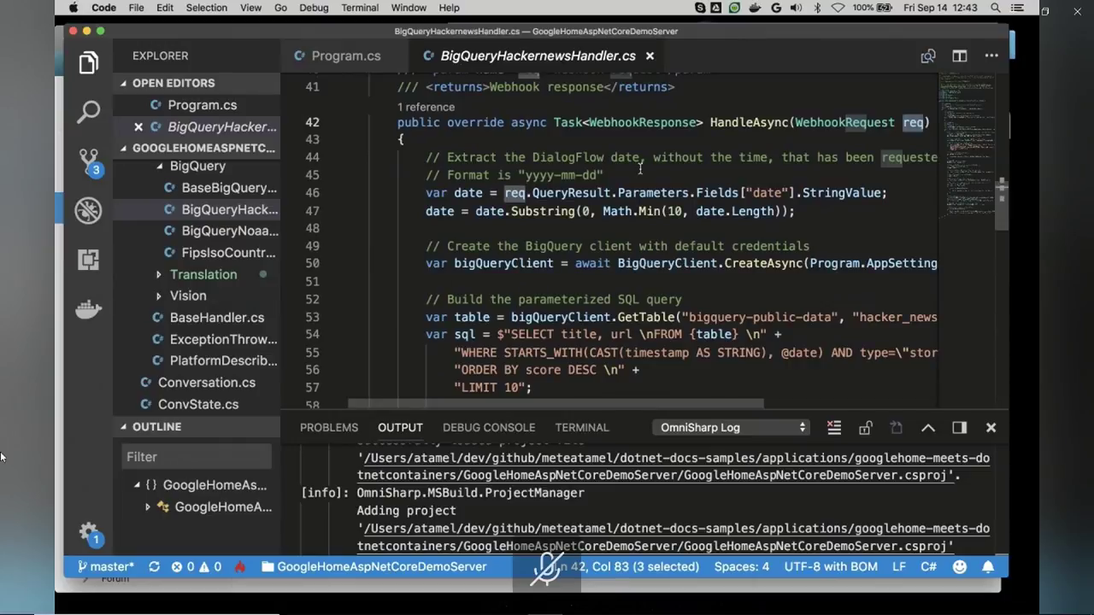
{"action": "double_click", "coordinate": [471, 193]}
{"action": "scroll", "coordinate": [474, 191], "scroll_direction": "down", "scroll_amount": 1}
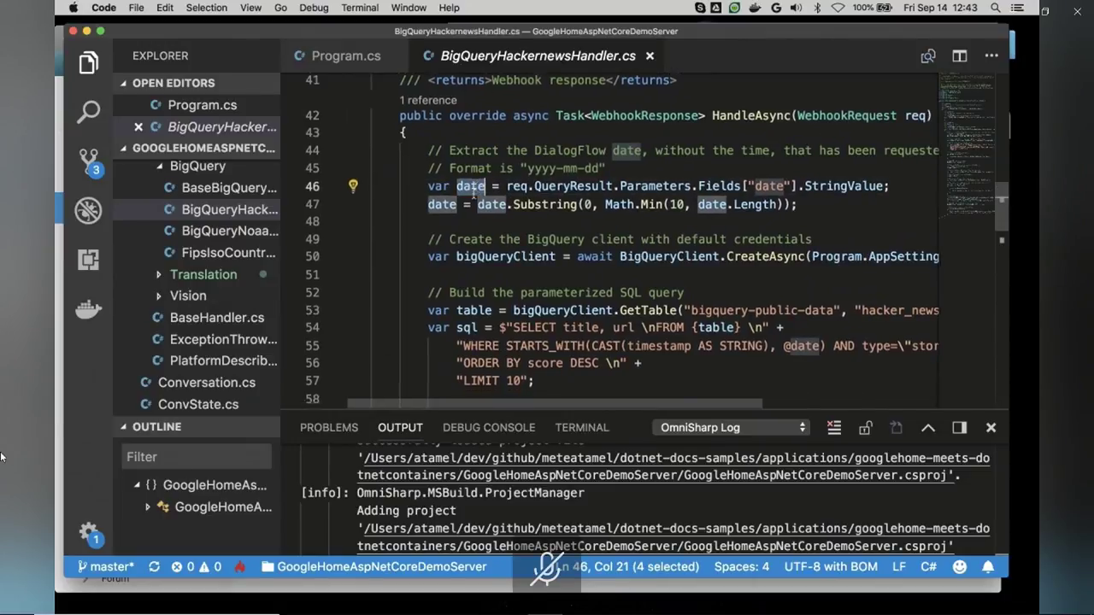
{"action": "scroll", "coordinate": [472, 192], "scroll_direction": "down", "scroll_amount": 3}
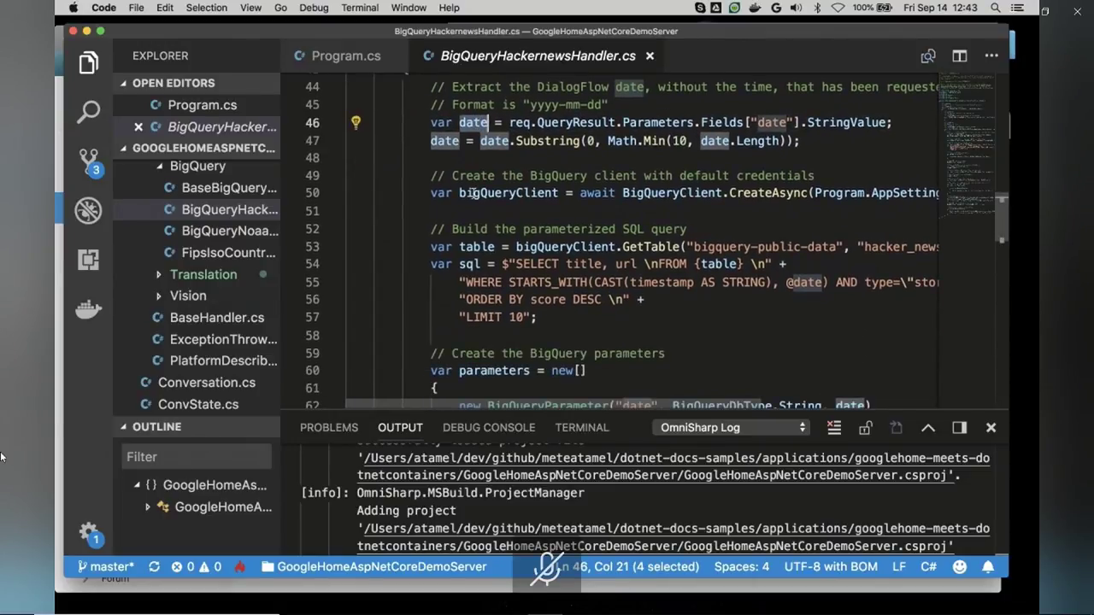
{"action": "double_click", "coordinate": [503, 192]}
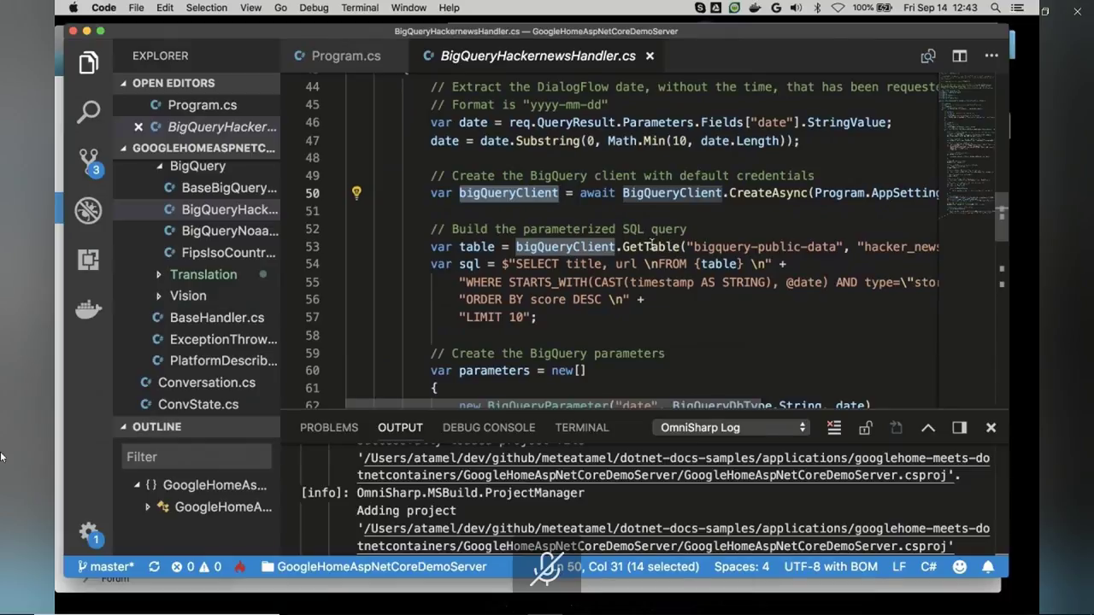
{"action": "mouse_move", "coordinate": [651, 245]}
{"action": "scroll", "coordinate": [647, 221], "scroll_direction": "down", "scroll_amount": 3}
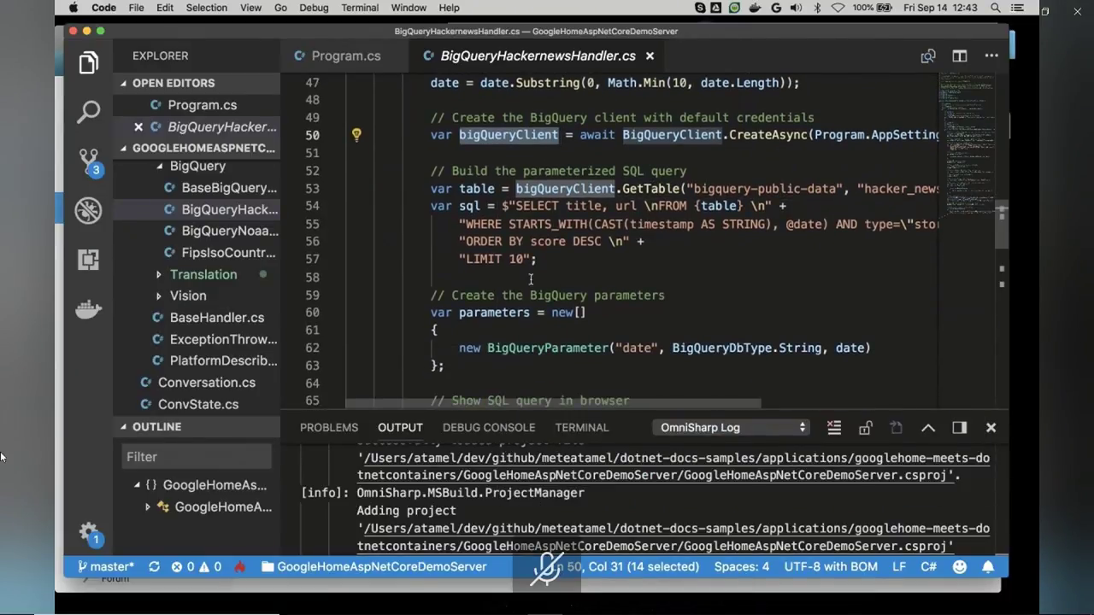
- Examine how the BigQuery date parameter is created and how ExecuteQueryAsync runs the SQL query
{"action": "scroll", "coordinate": [612, 250], "scroll_direction": "down", "scroll_amount": 5}
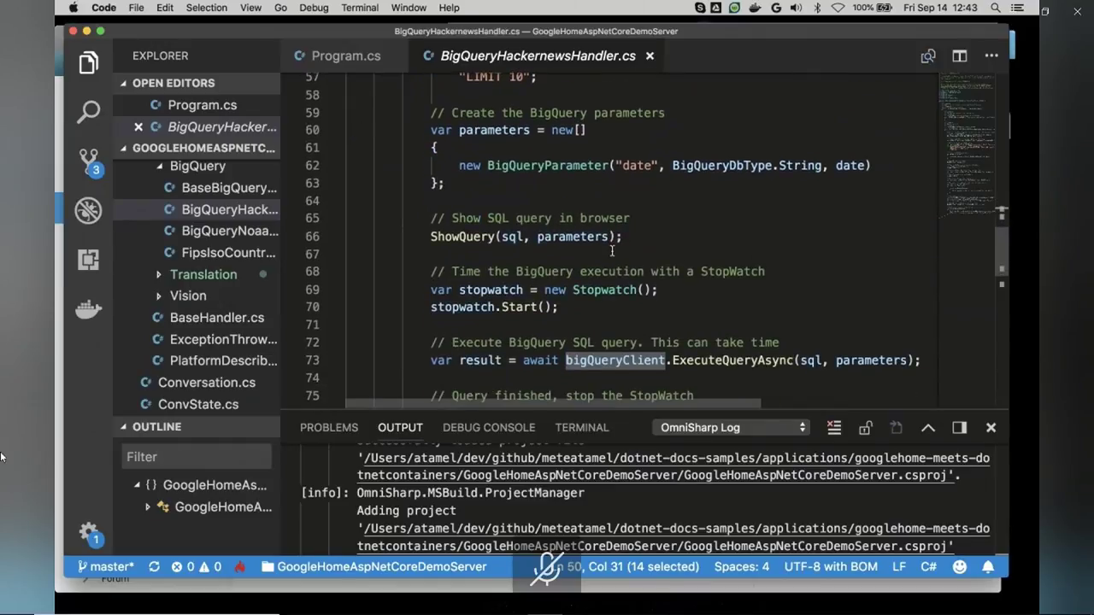
{"action": "left_click", "coordinate": [587, 130]}
{"action": "double_click", "coordinate": [529, 130]}
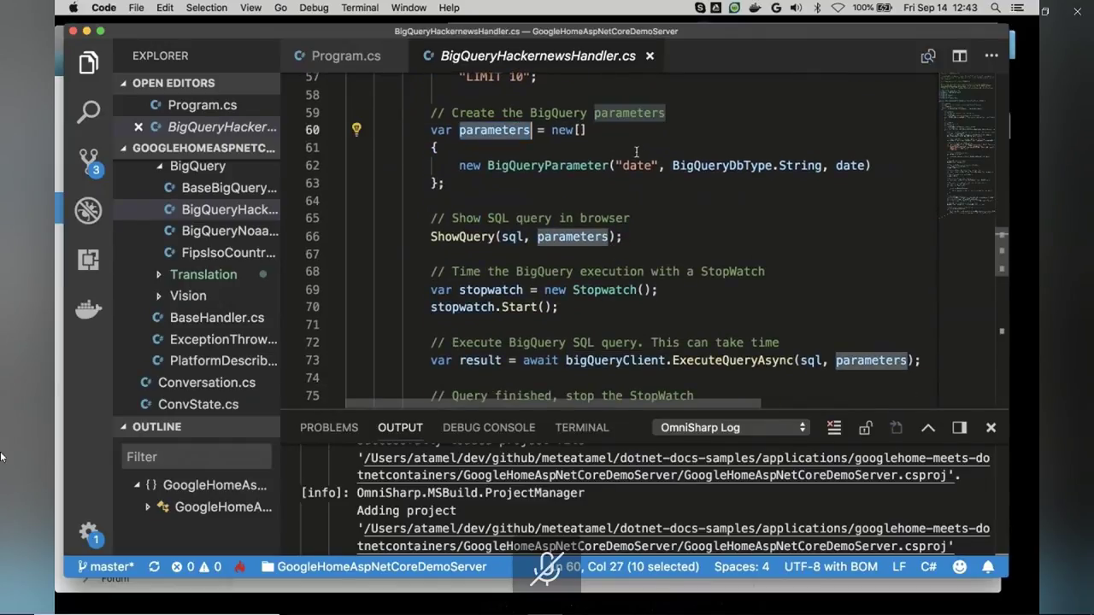
{"action": "left_click", "coordinate": [644, 166]}
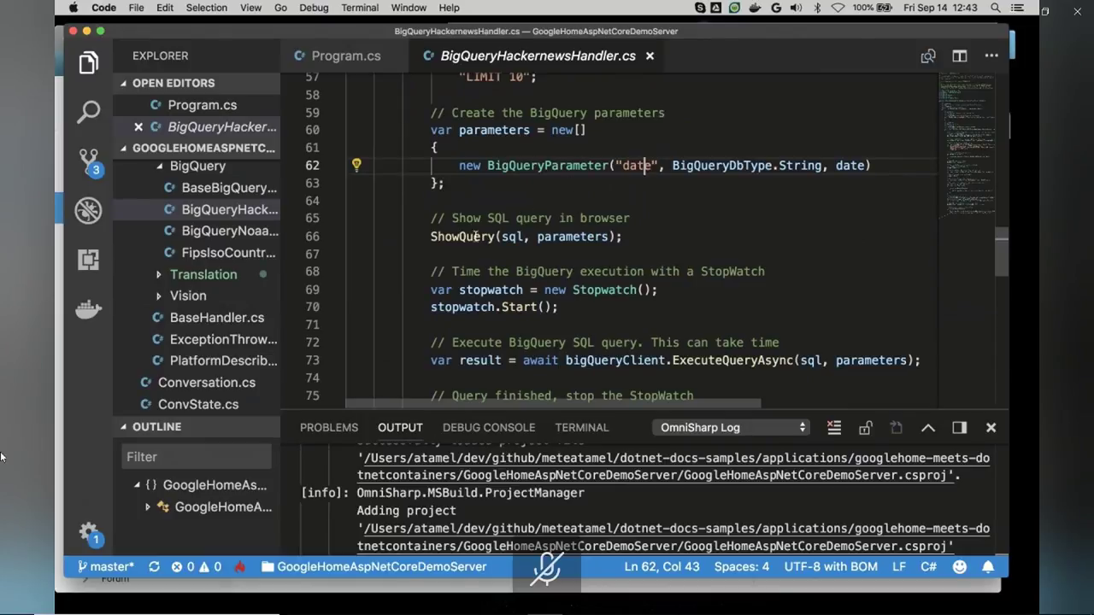
{"action": "scroll", "coordinate": [473, 238], "scroll_direction": "down", "scroll_amount": 5}
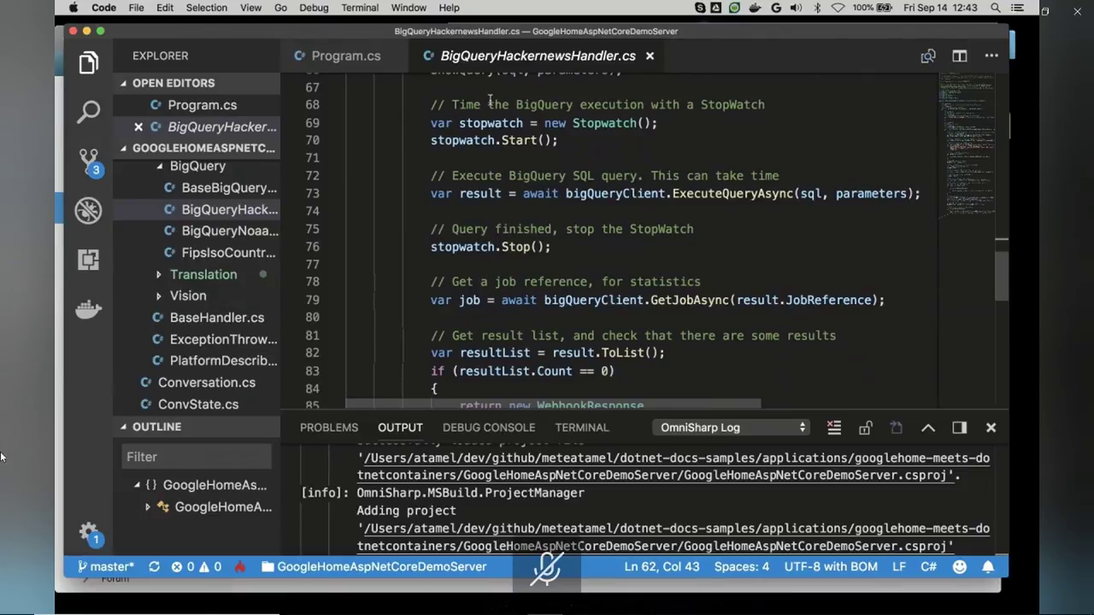
{"action": "scroll", "coordinate": [490, 101], "scroll_direction": "down", "scroll_amount": 1}
{"action": "double_click", "coordinate": [725, 164]}
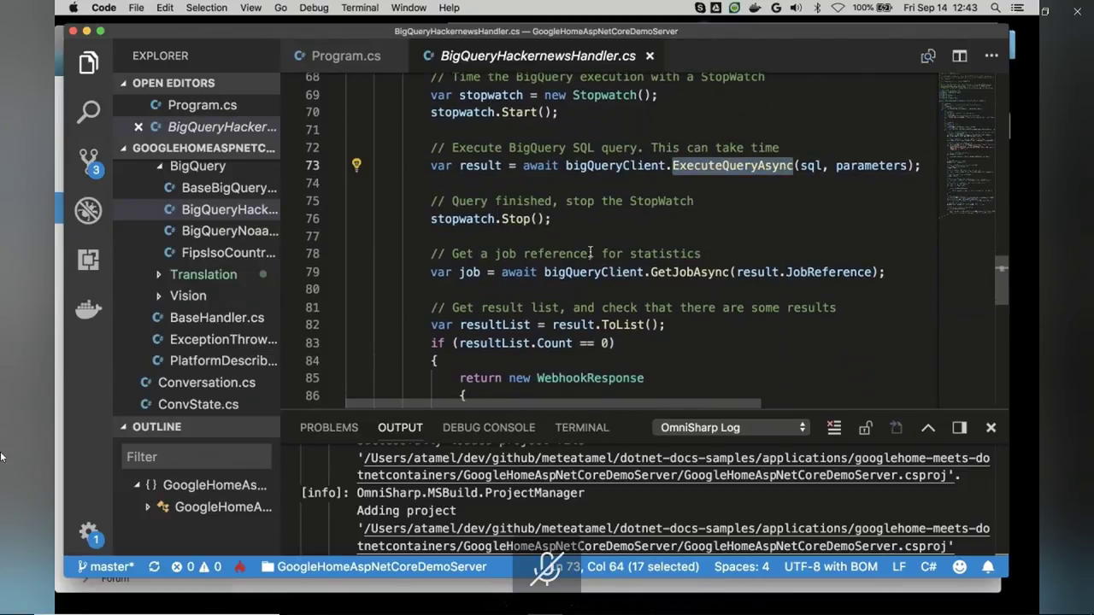
- Examine how the handler processes resultList, shows the query results in the browser and returns the spoken WebhookResponse
{"action": "scroll", "coordinate": [590, 253], "scroll_direction": "down", "scroll_amount": 3}
{"action": "double_click", "coordinate": [497, 216]}
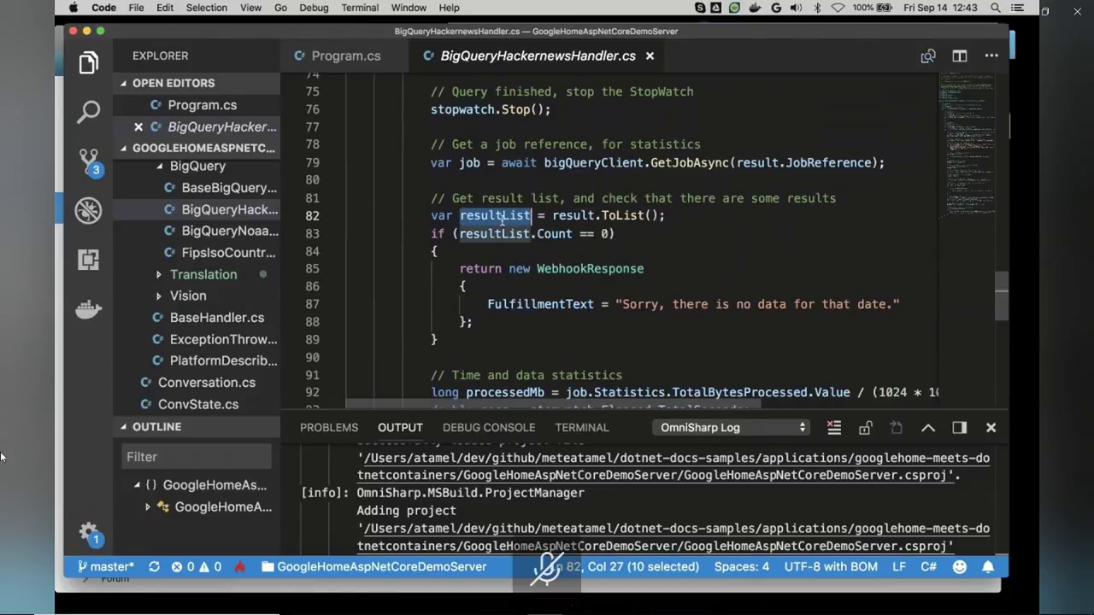
{"action": "scroll", "coordinate": [502, 218], "scroll_direction": "down", "scroll_amount": 6}
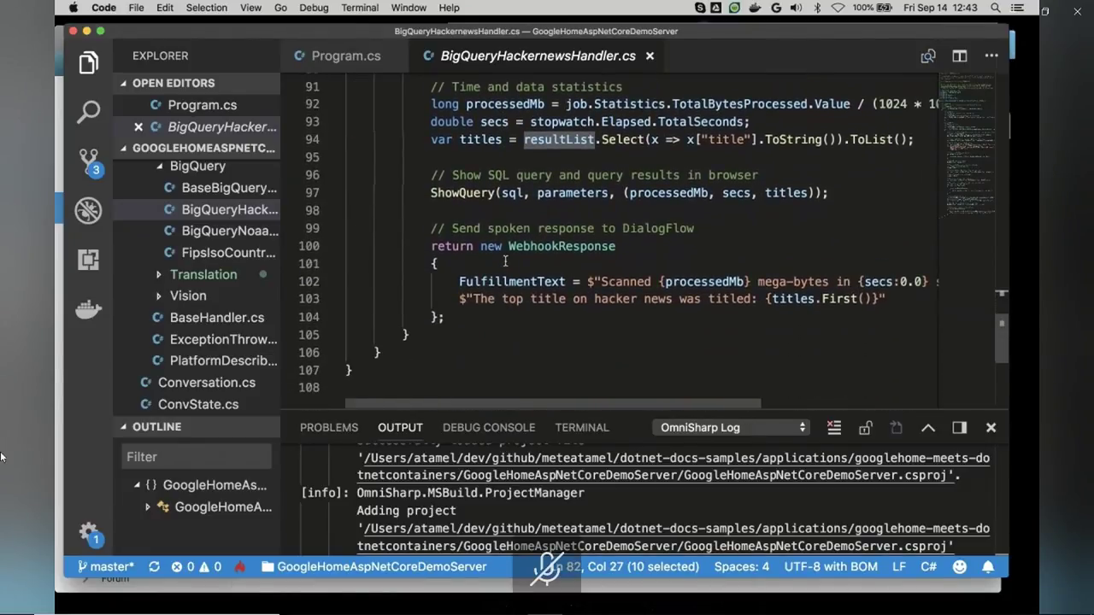
{"action": "double_click", "coordinate": [455, 193]}
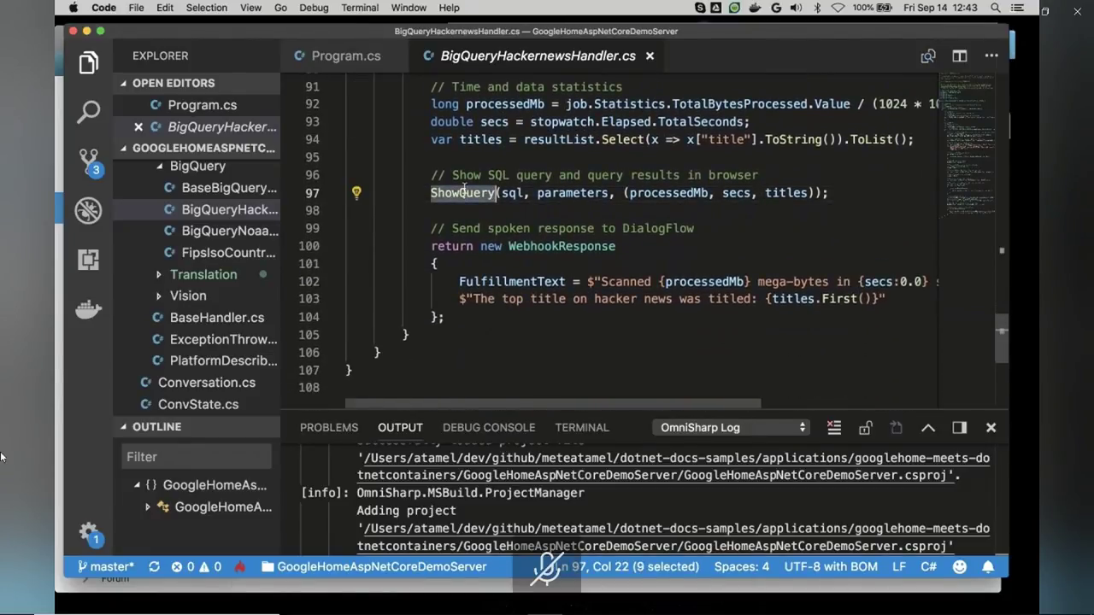
{"action": "double_click", "coordinate": [538, 245]}
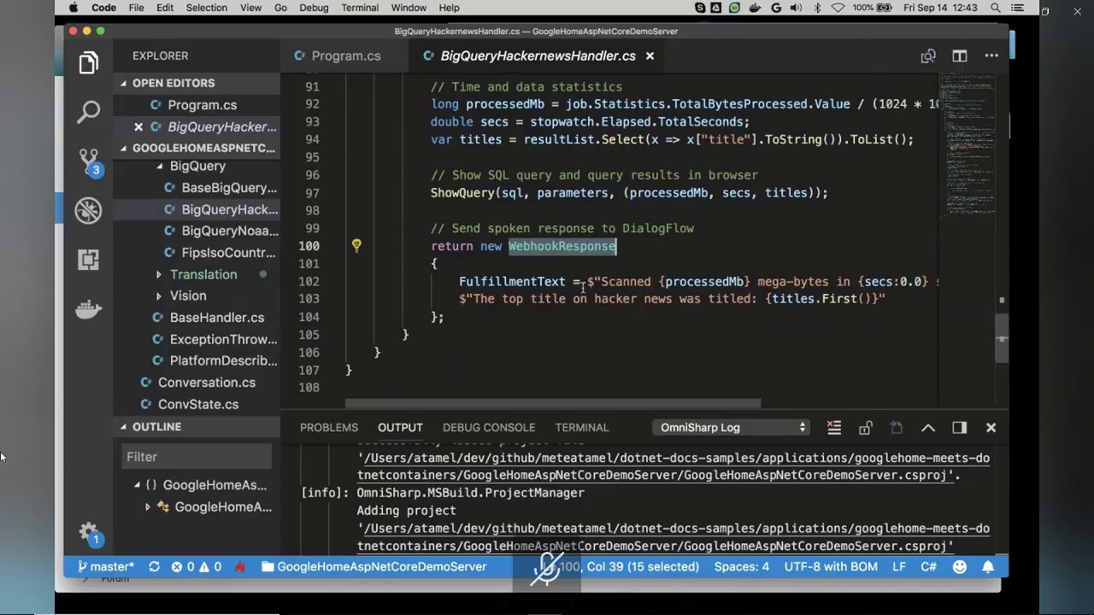
{"action": "mouse_move", "coordinate": [701, 291]}
- Open BigQueryNoaaextremeHandler.cs and locate the ExtractAndValidateParameters call in its HandleAsync method
{"action": "left_click", "coordinate": [240, 230]}
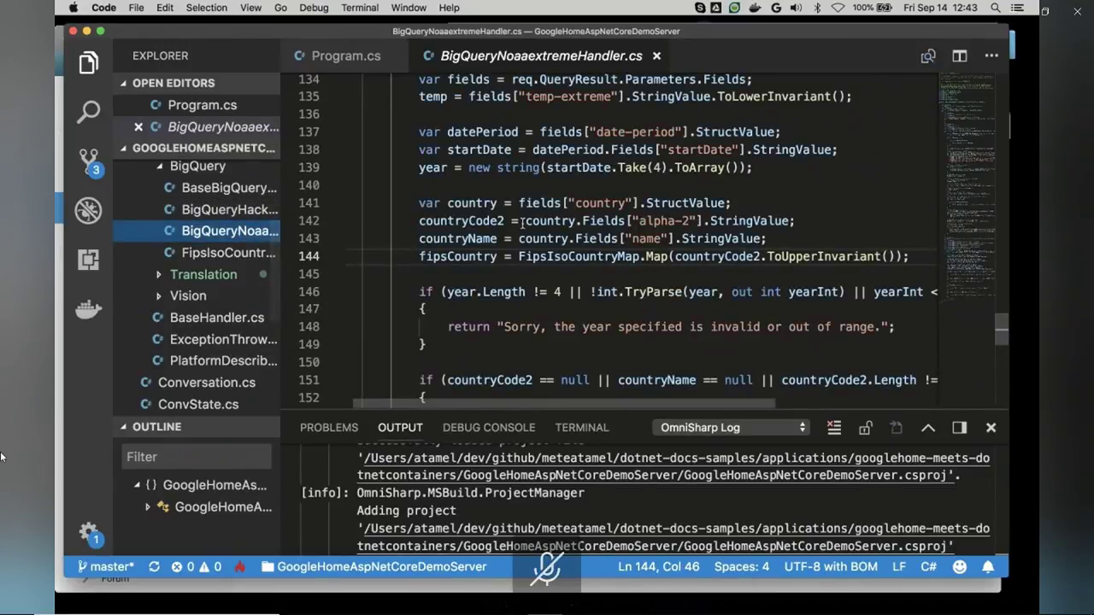
{"action": "scroll", "coordinate": [523, 224], "scroll_direction": "up", "scroll_amount": 8}
{"action": "scroll", "coordinate": [523, 224], "scroll_direction": "up", "scroll_amount": 11}
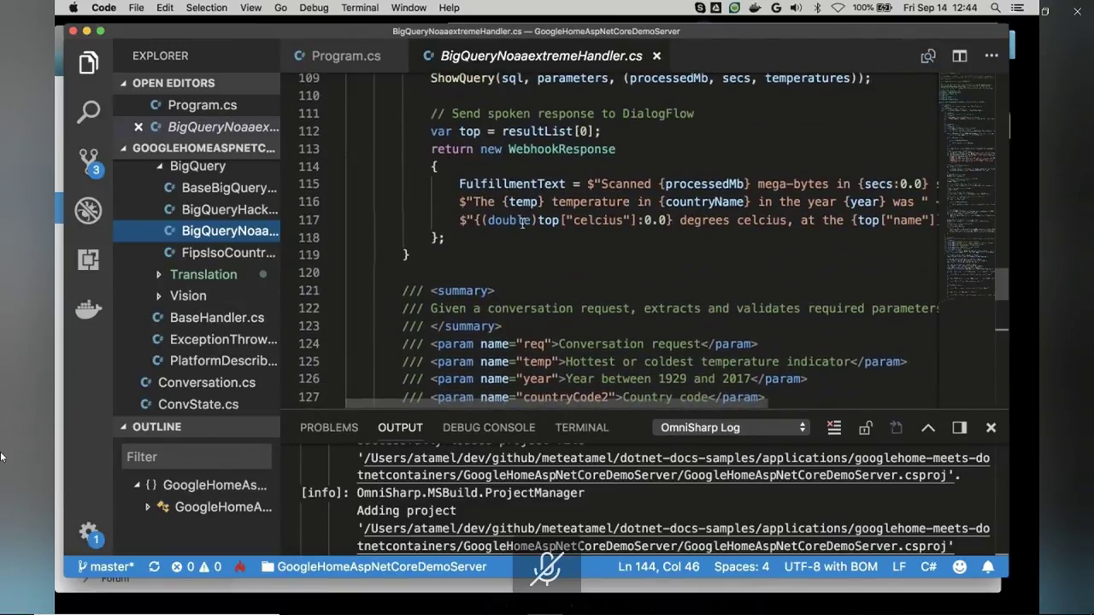
{"action": "scroll", "coordinate": [523, 224], "scroll_direction": "up", "scroll_amount": 12}
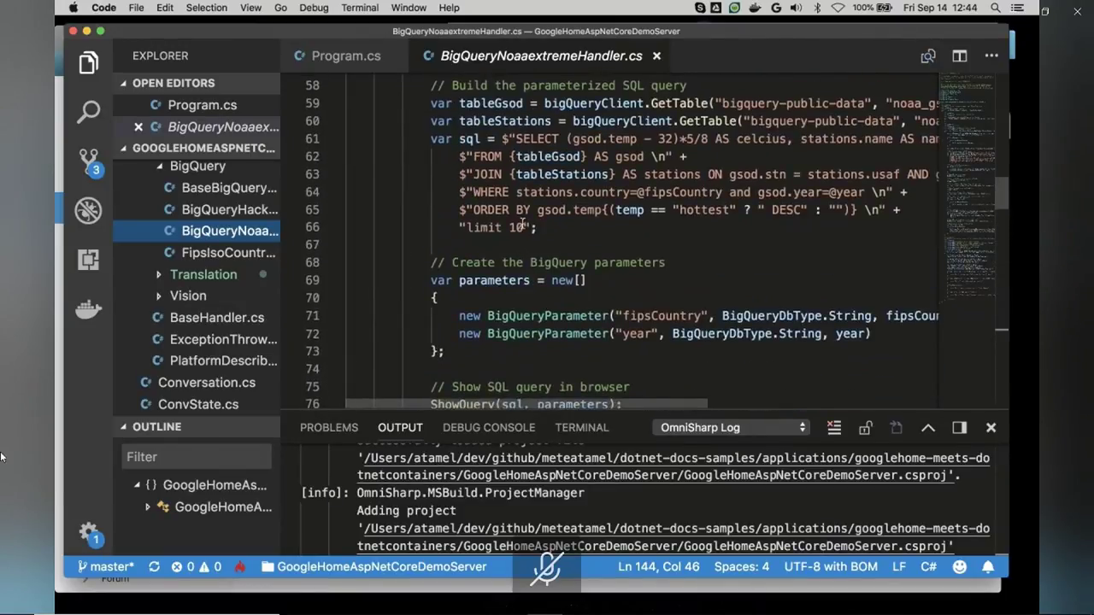
{"action": "scroll", "coordinate": [523, 224], "scroll_direction": "down", "scroll_amount": 1}
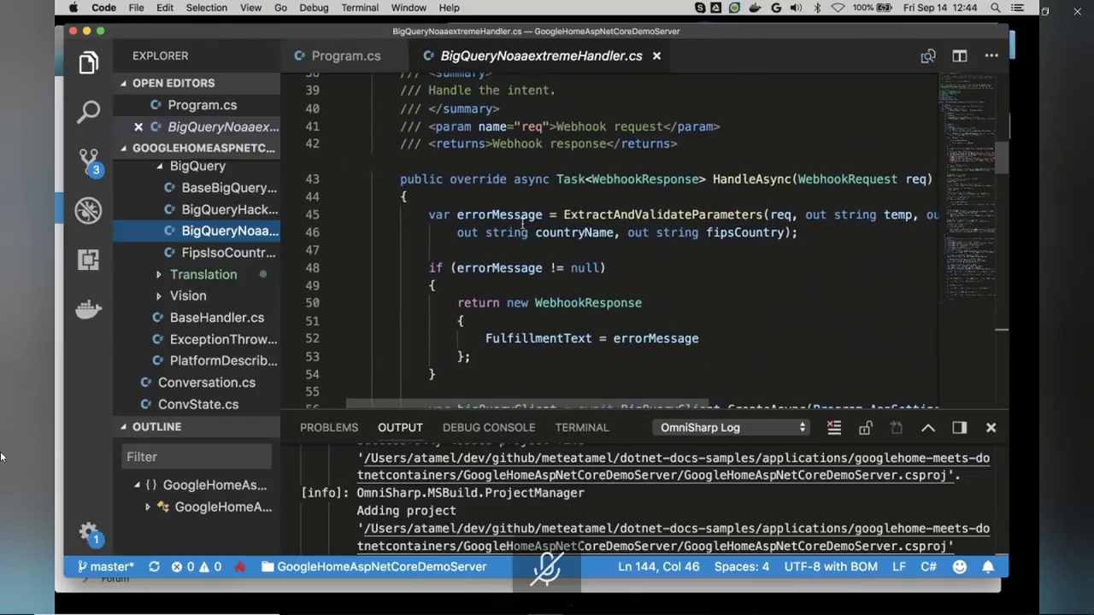
{"action": "double_click", "coordinate": [520, 214]}
{"action": "left_click", "coordinate": [672, 214]}
{"action": "double_click", "coordinate": [671, 214]}
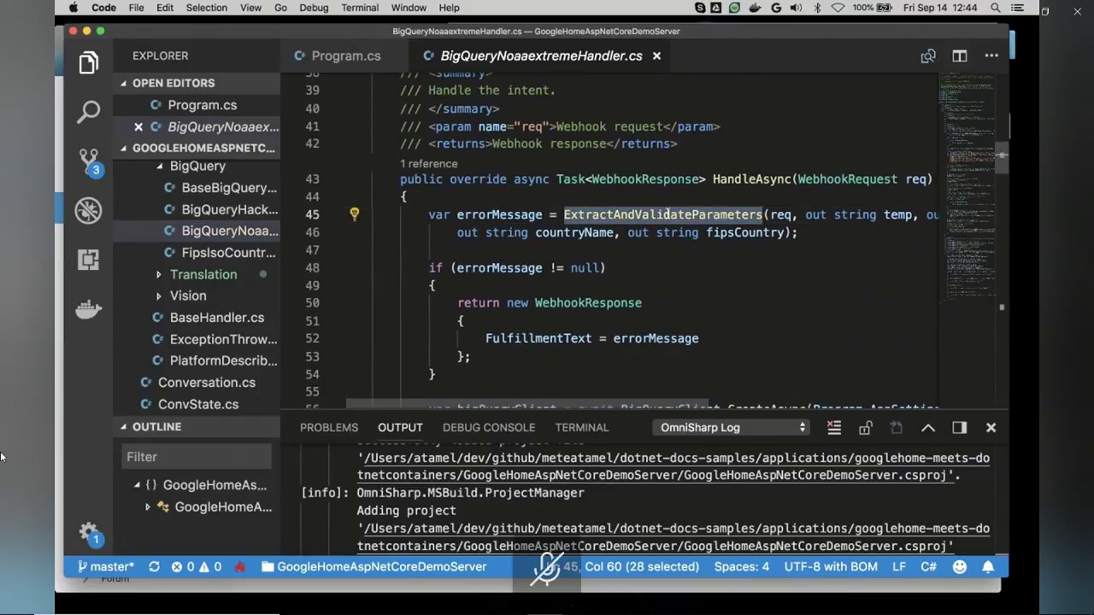
- Examine the ExtractAndValidateParameters method's field extraction and validation checks, and return to the handler's query execution code
{"action": "scroll", "coordinate": [667, 214], "scroll_direction": "down", "scroll_amount": 20}
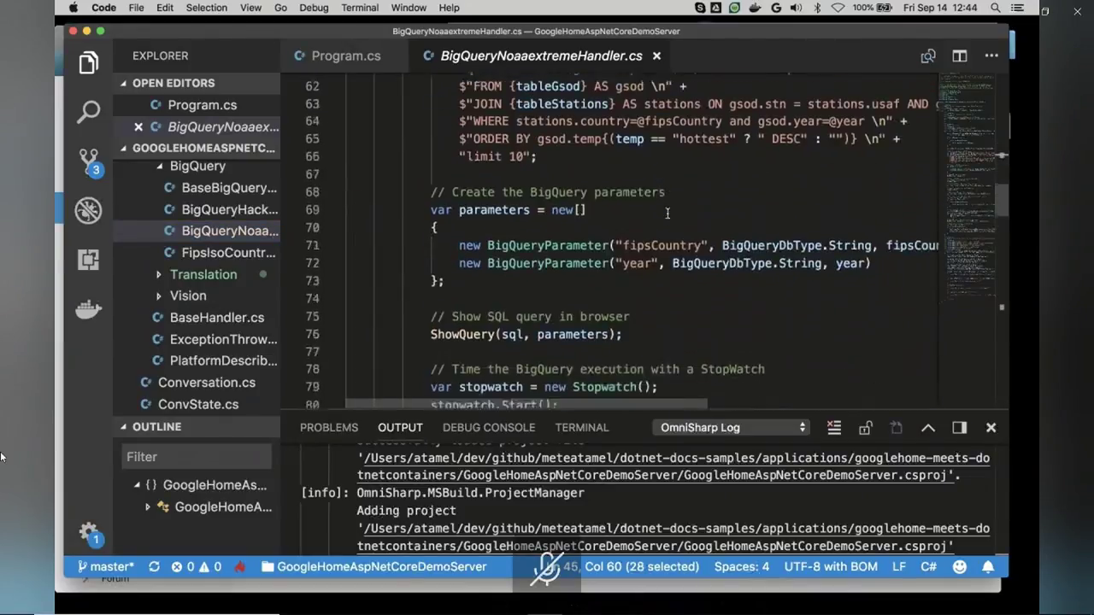
{"action": "scroll", "coordinate": [667, 214], "scroll_direction": "down", "scroll_amount": 5}
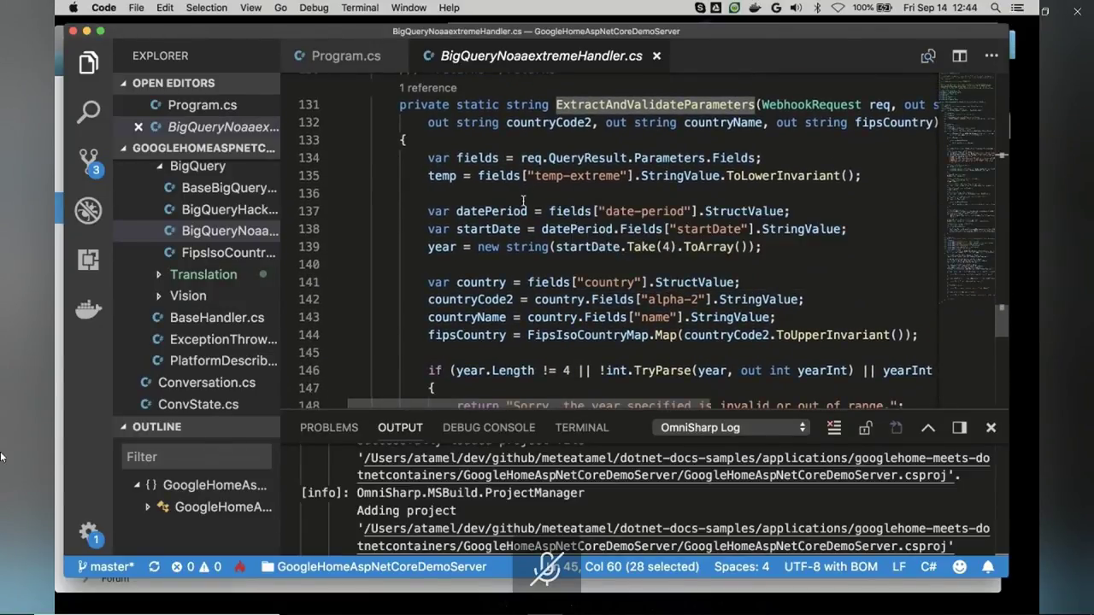
{"action": "scroll", "coordinate": [523, 200], "scroll_direction": "down", "scroll_amount": 5}
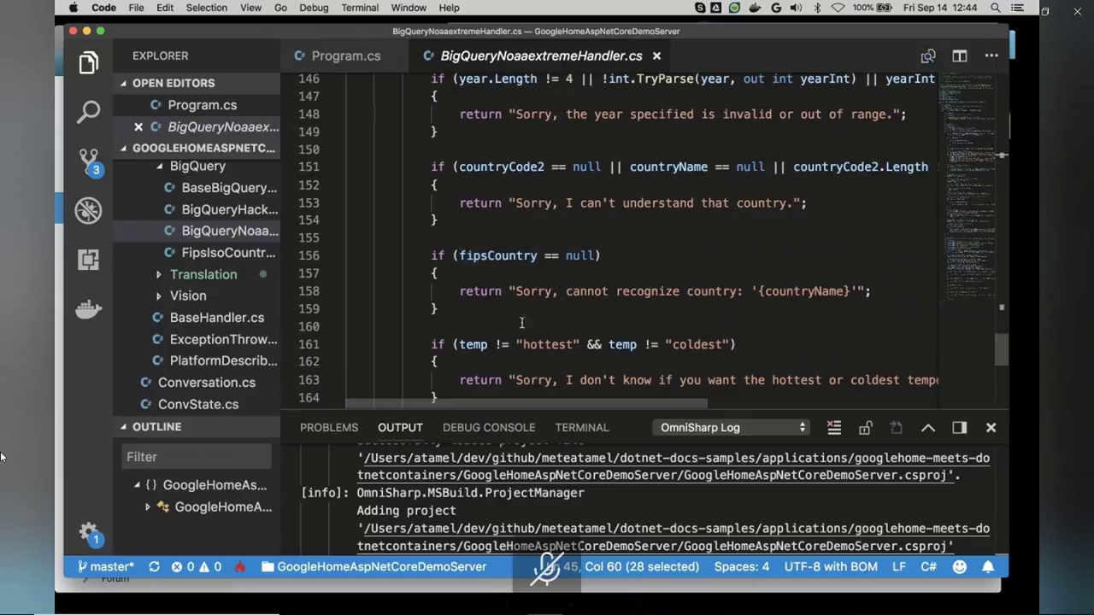
{"action": "scroll", "coordinate": [531, 325], "scroll_direction": "up", "scroll_amount": 20}
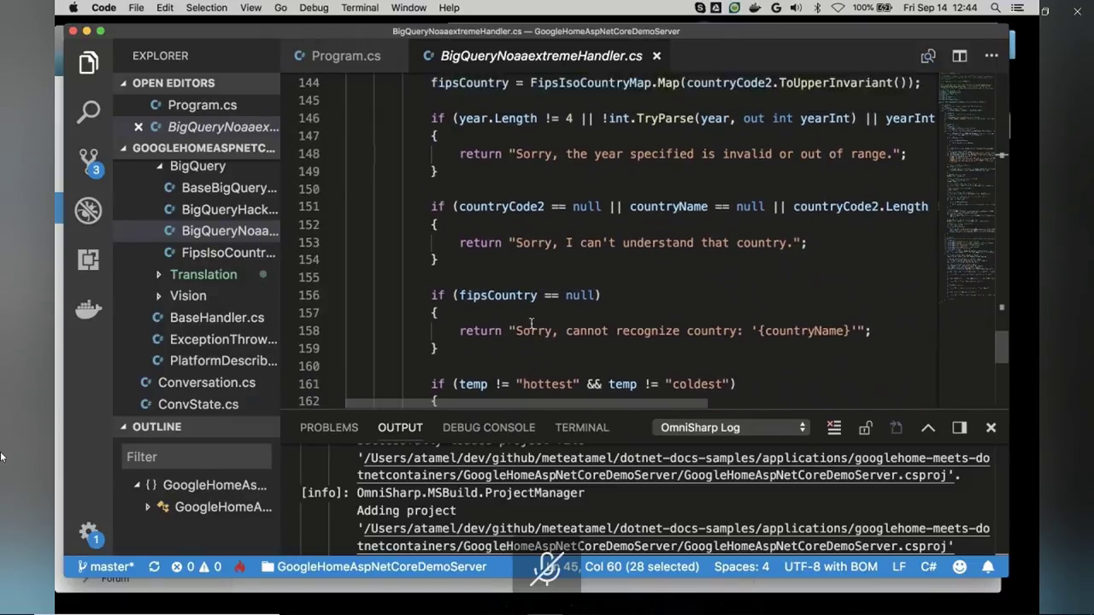
{"action": "scroll", "coordinate": [530, 325], "scroll_direction": "up", "scroll_amount": 2}
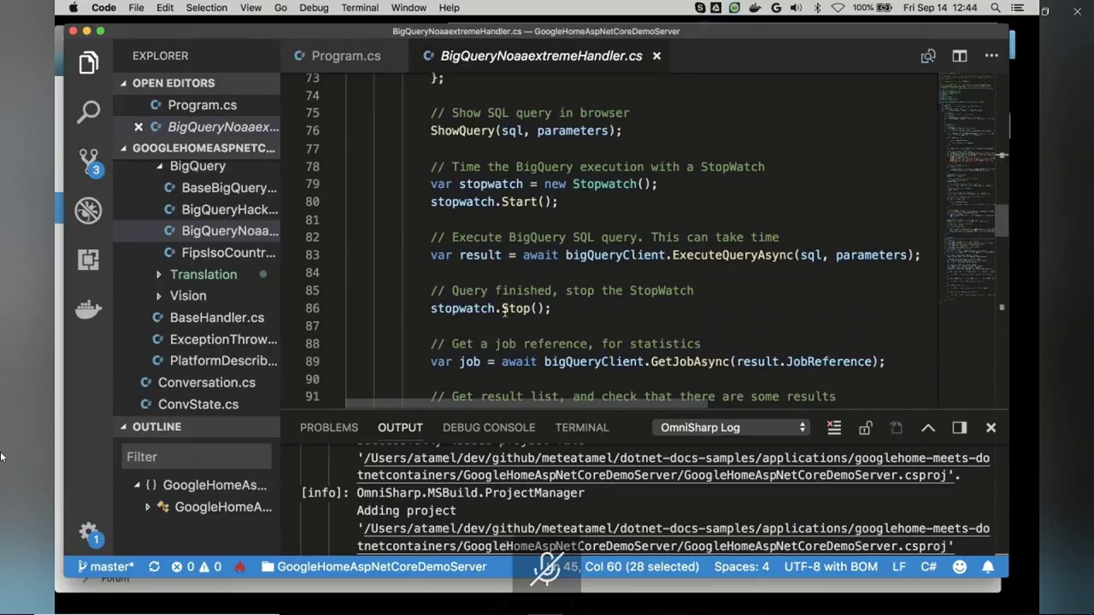
- Minimize the code editor, return to the Google Home meets containers deck in Google Slides and present it from slide 19
{"action": "left_click", "coordinate": [86, 31]}
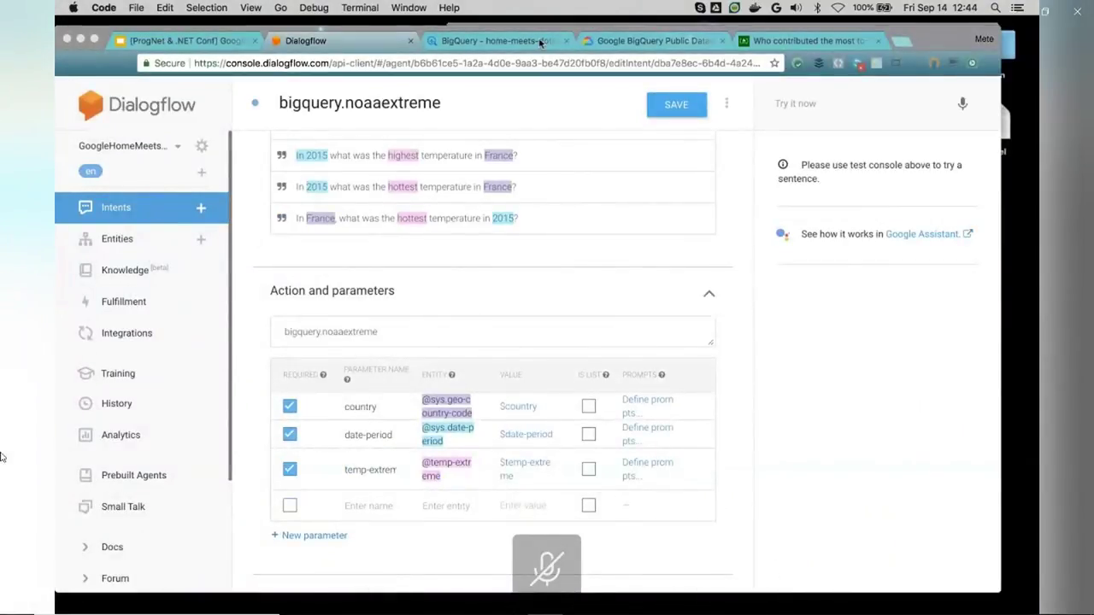
{"action": "left_click", "coordinate": [210, 44]}
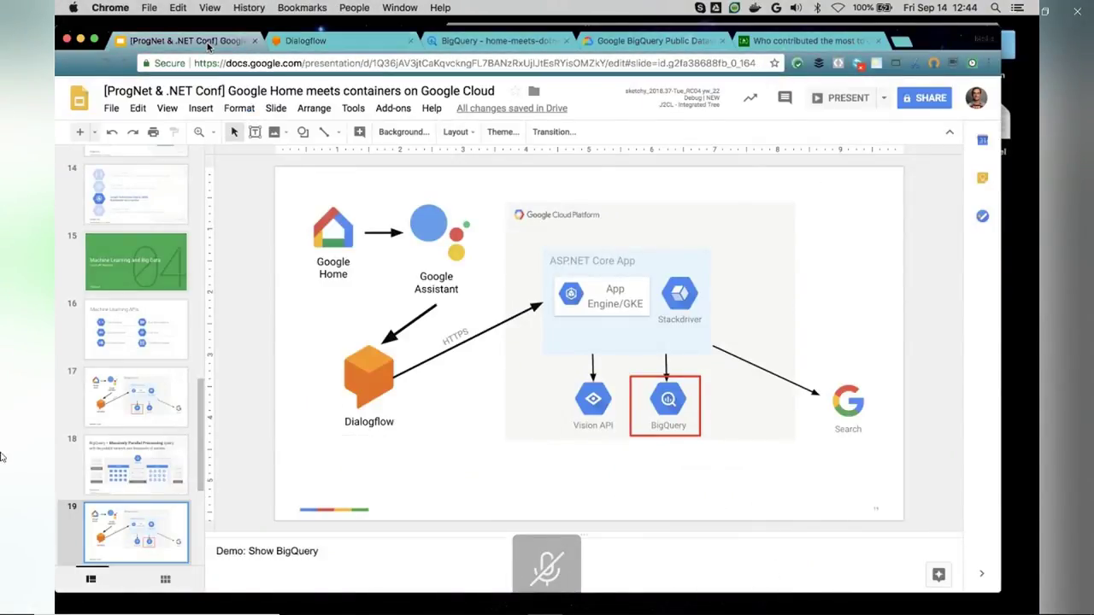
{"action": "left_click", "coordinate": [838, 99]}
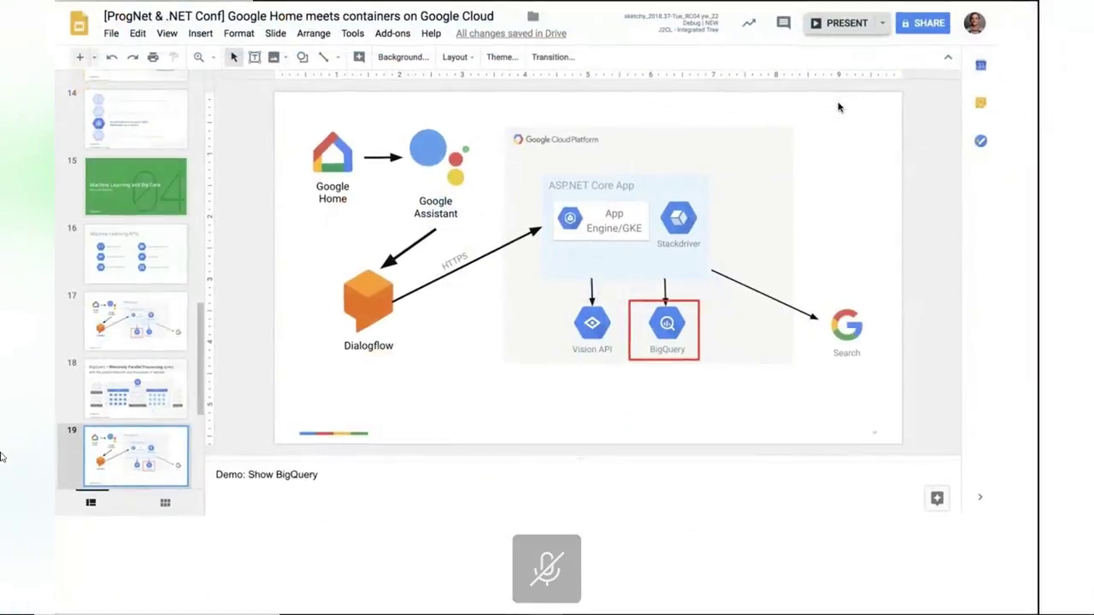